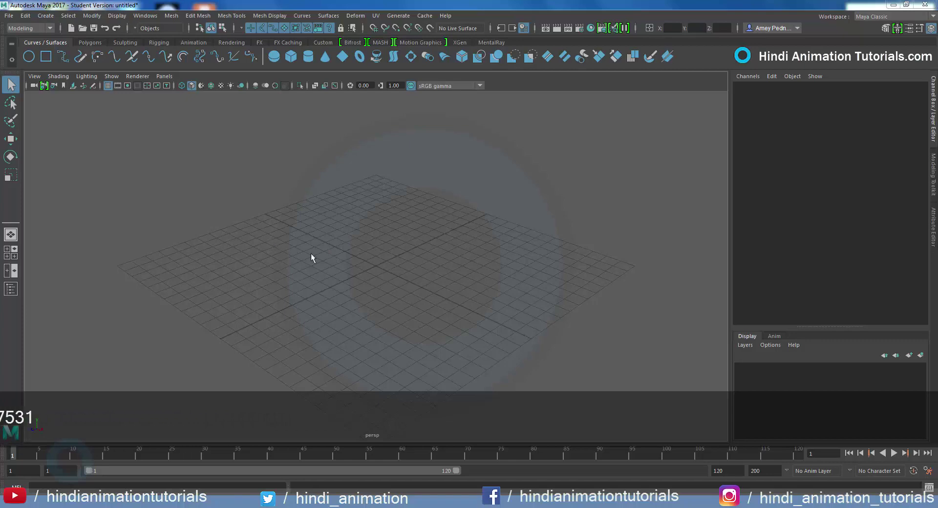
# Step: Open the Create menu's Curve Tools list with the CV, EP, Bezier, Pencil and arc tools
pyautogui.click(48, 19)
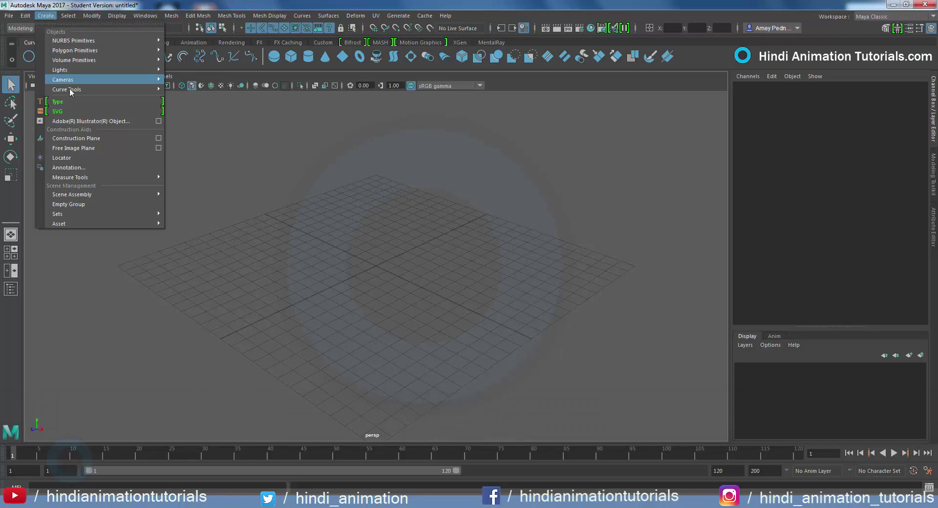
pyautogui.moveTo(68, 90)
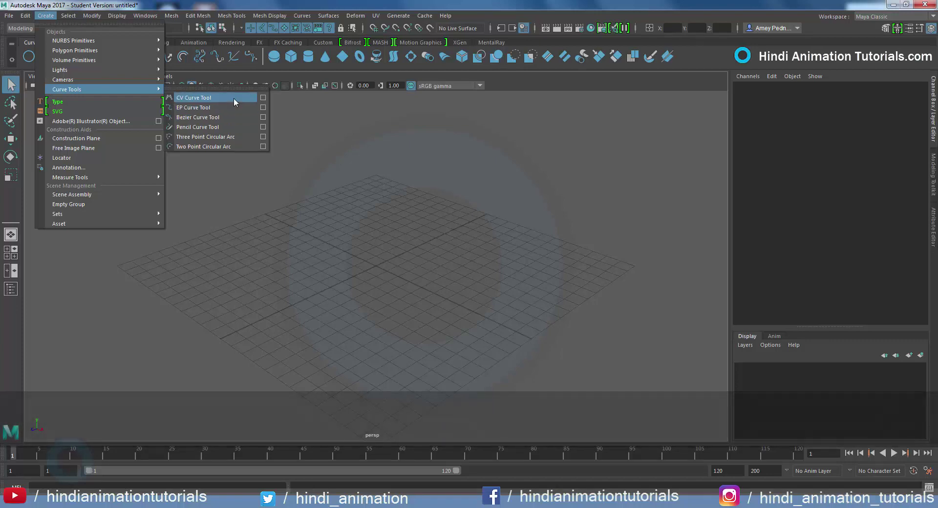
# Step: Open the CV Curve Tool settings and reset them to defaults
pyautogui.click(262, 98)
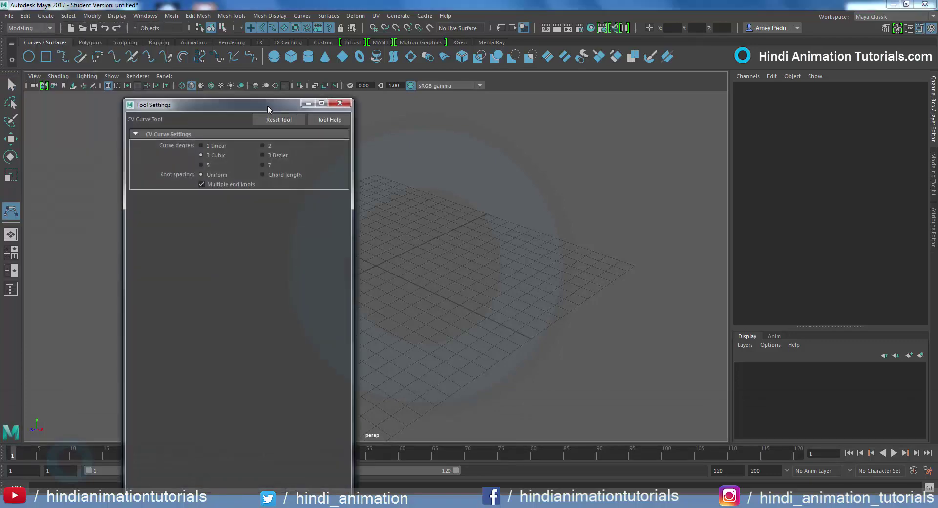
pyautogui.moveTo(268, 109); pyautogui.dragTo(580, 85)
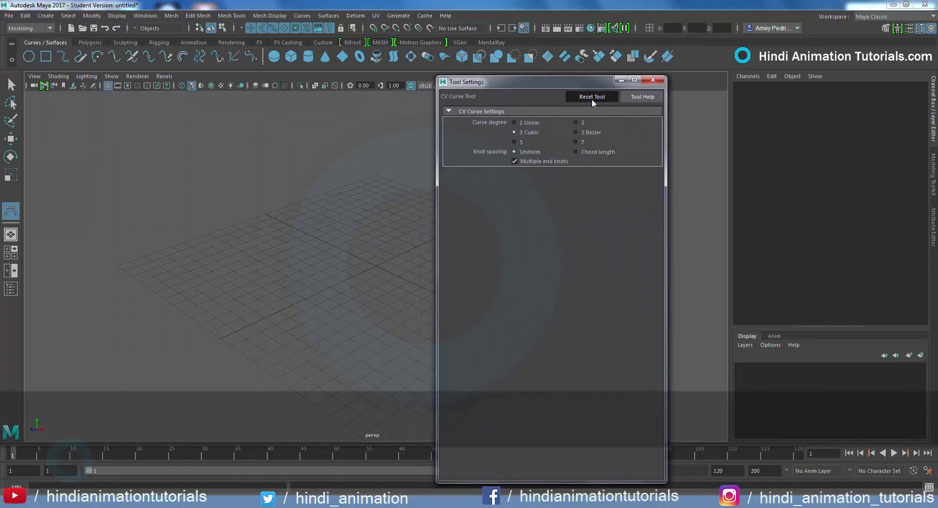
pyautogui.click(591, 98)
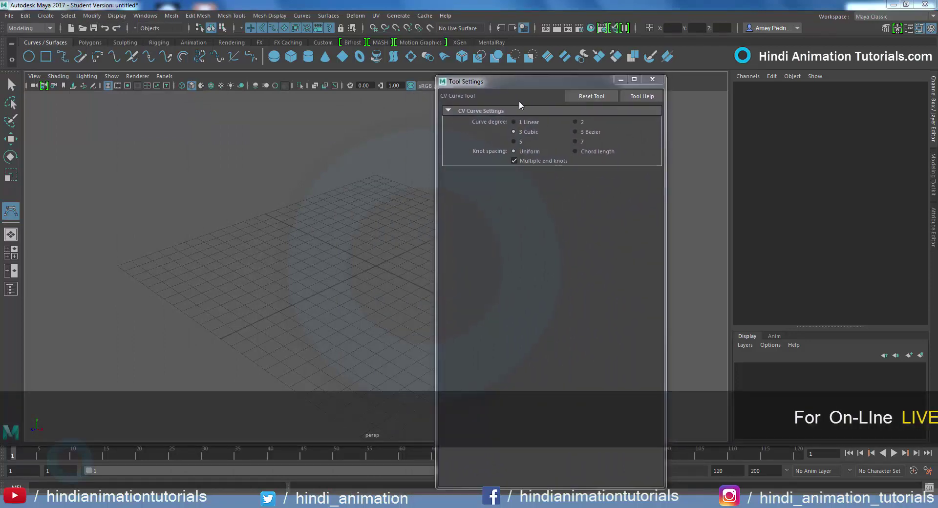
pyautogui.moveTo(535, 82); pyautogui.dragTo(583, 84)
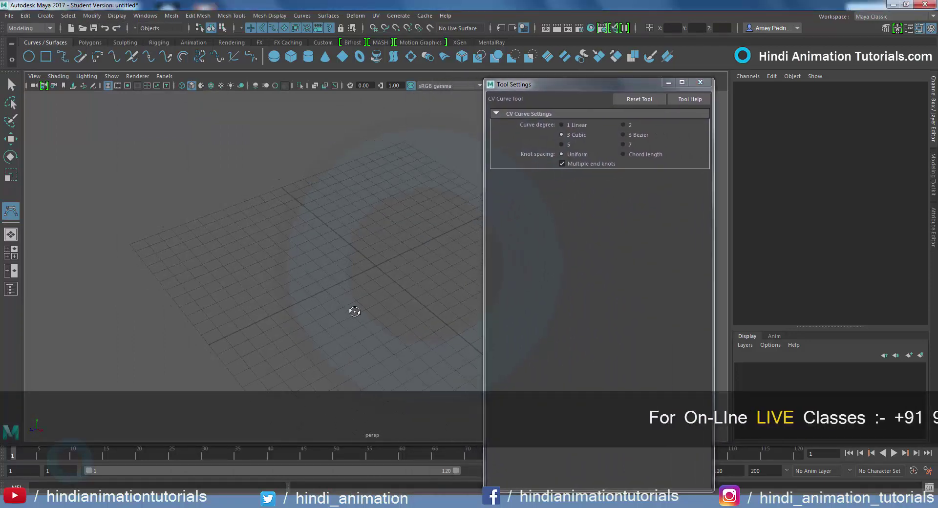
# Step: Draw a smooth cubic CV curve from seven control points on the grid
pyautogui.keyDown('alt'); pyautogui.moveTo(354, 312); pyautogui.dragTo(195, 218); pyautogui.keyUp('alt')
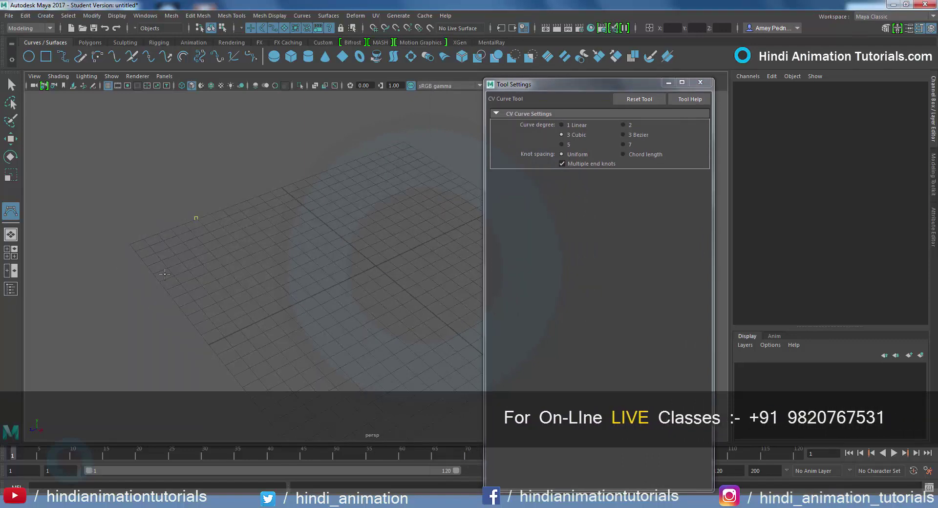
pyautogui.click(196, 218)
pyautogui.click(159, 282)
pyautogui.click(171, 360)
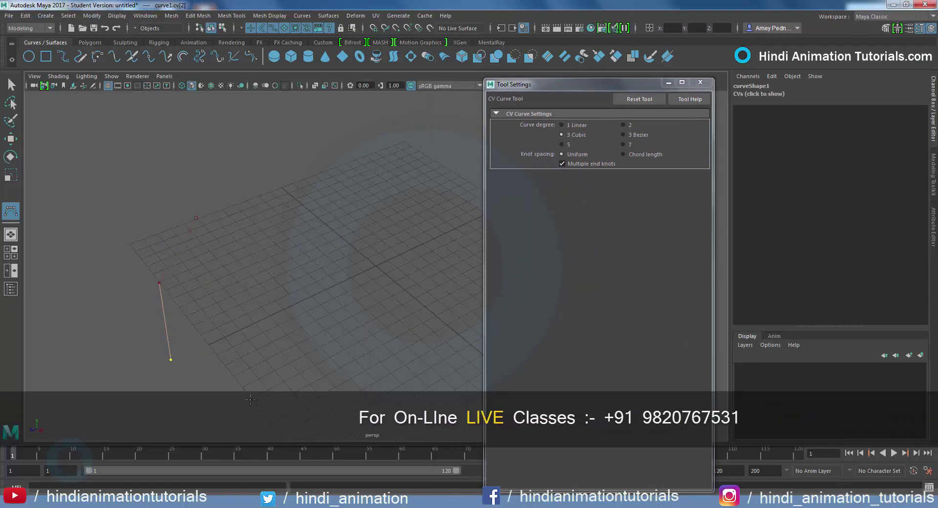
pyautogui.click(262, 401)
pyautogui.click(342, 393)
pyautogui.keyDown('alt'); pyautogui.moveTo(342, 393); pyautogui.dragTo(347, 310); pyautogui.keyUp('alt')
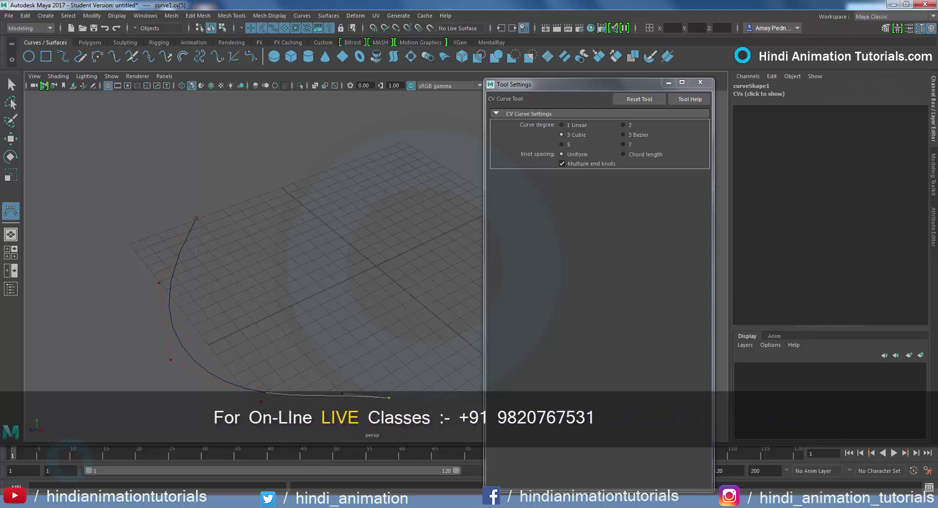
pyautogui.click(386, 373)
pyautogui.click(403, 394)
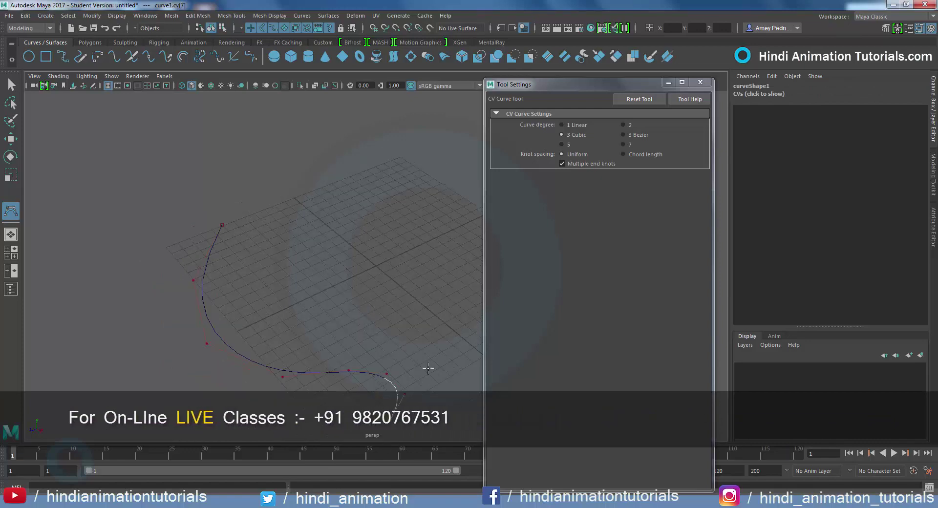
pyautogui.press('Return')
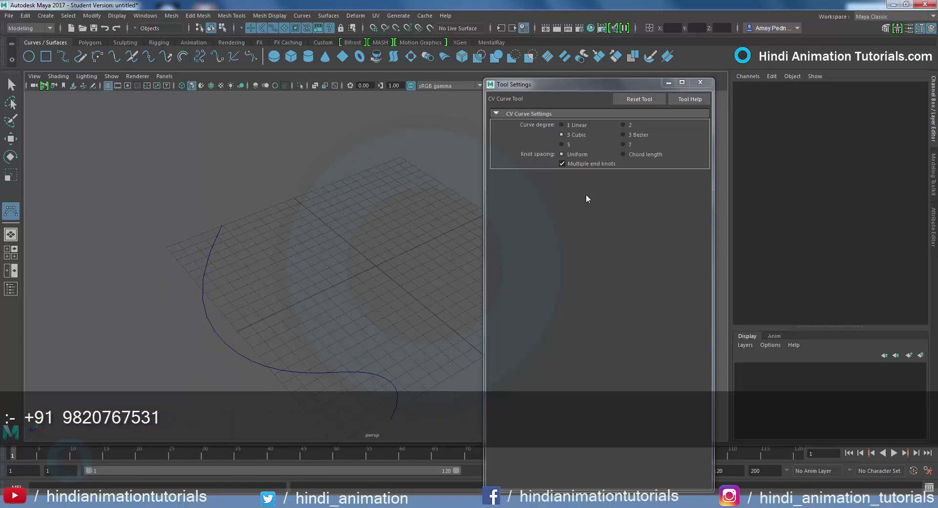
# Step: Set the CV curve degree to 1 Linear and draw an angular linear curve
pyautogui.click(561, 125)
pyautogui.click(285, 208)
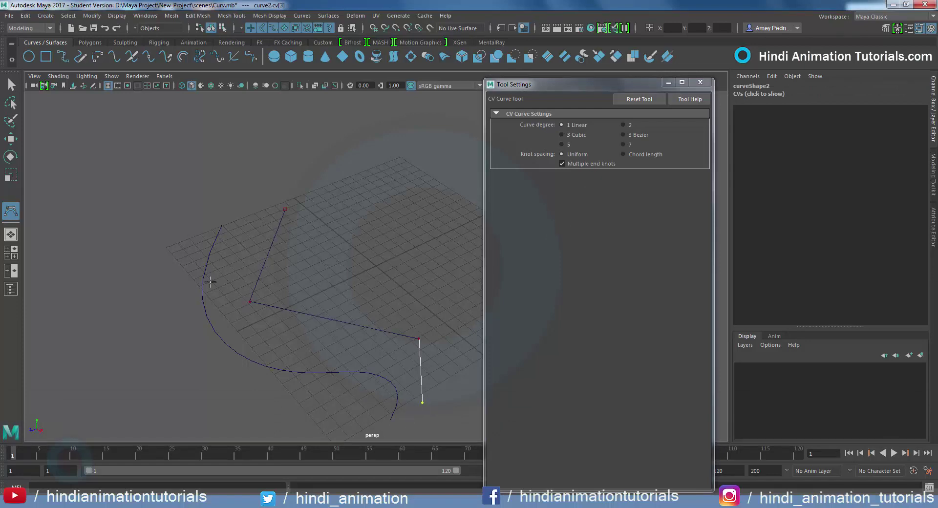
pyautogui.press('q')
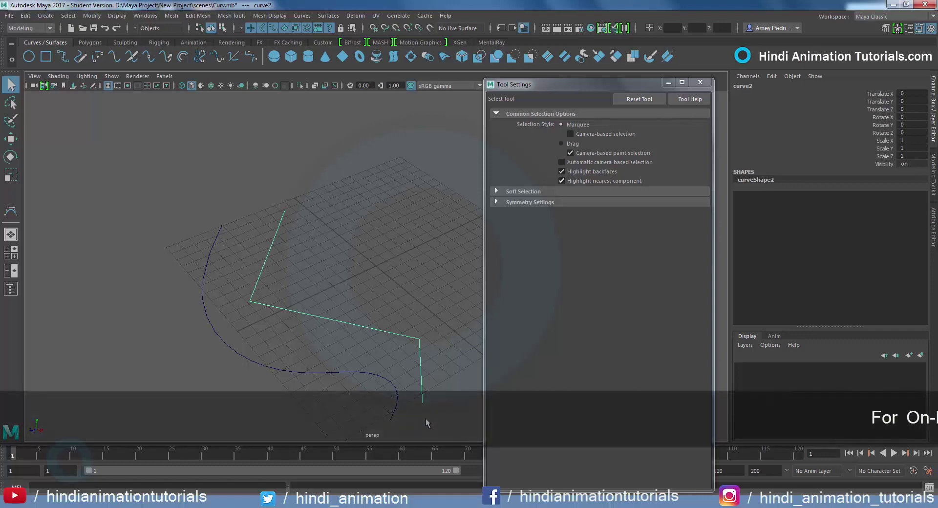
pyautogui.click(362, 286)
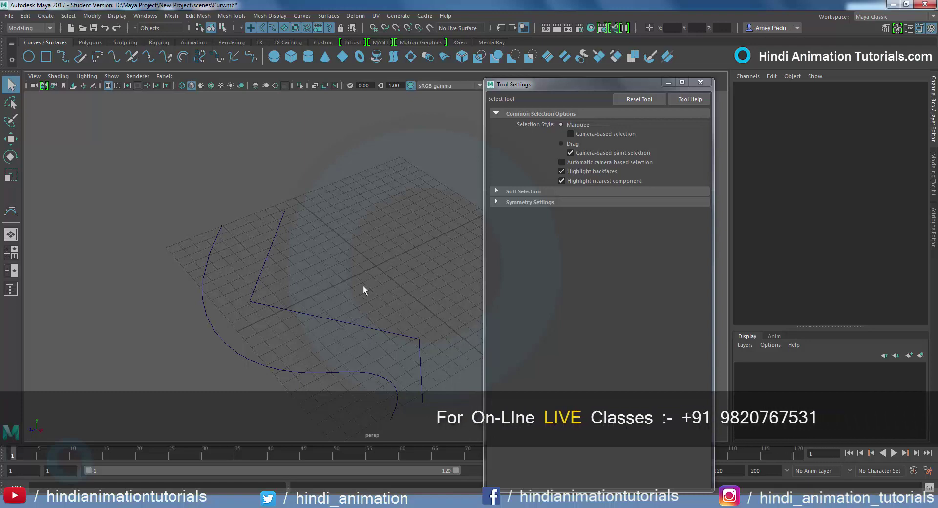
# Step: Reset the EP Curve Tool and draw a smooth cubic EP curve
pyautogui.click(37, 17)
pyautogui.moveTo(67, 89)
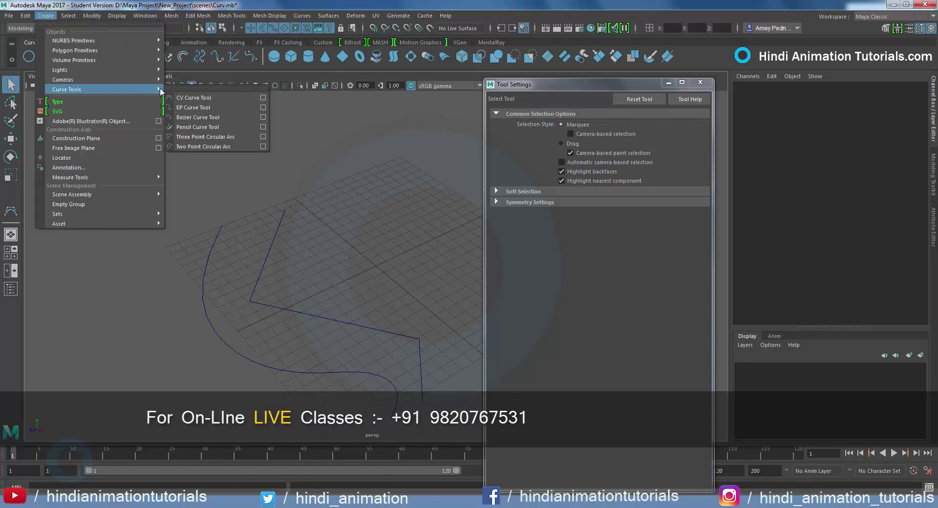
pyautogui.click(209, 107)
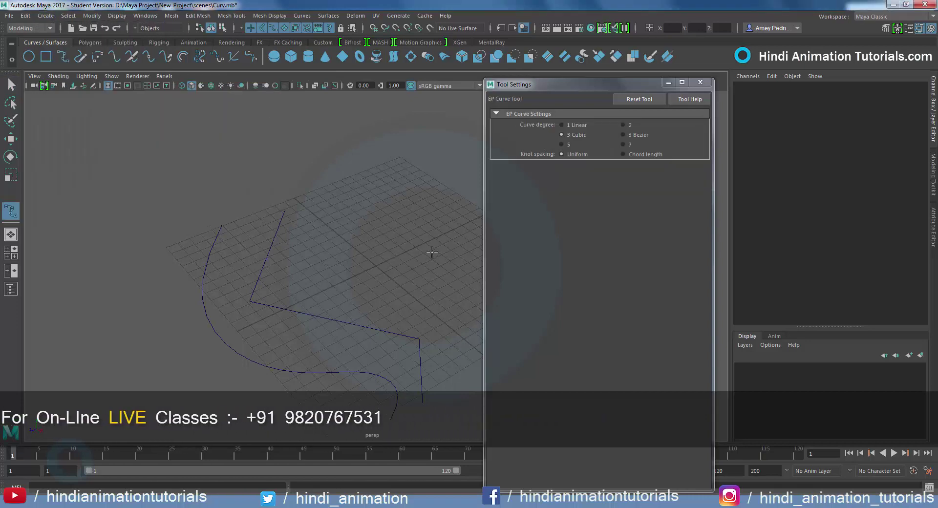
pyautogui.click(643, 102)
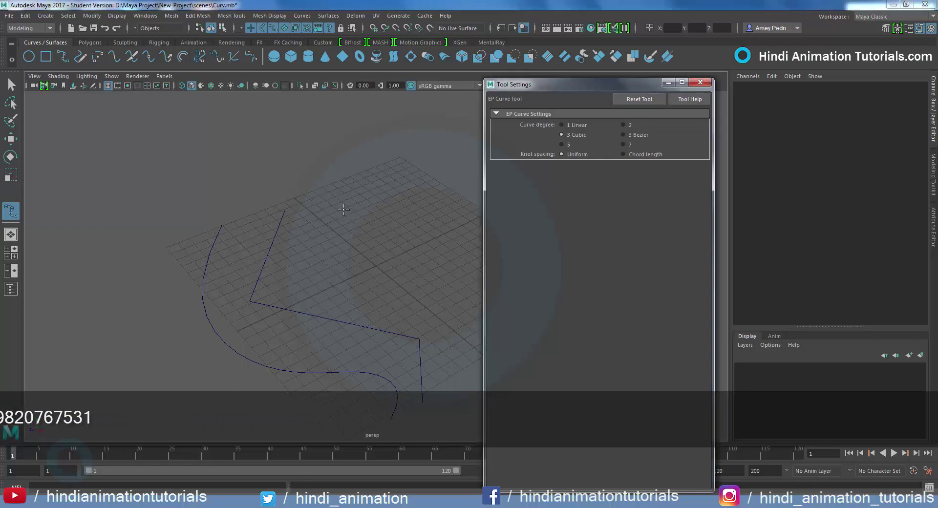
pyautogui.moveTo(511, 84); pyautogui.dragTo(540, 83)
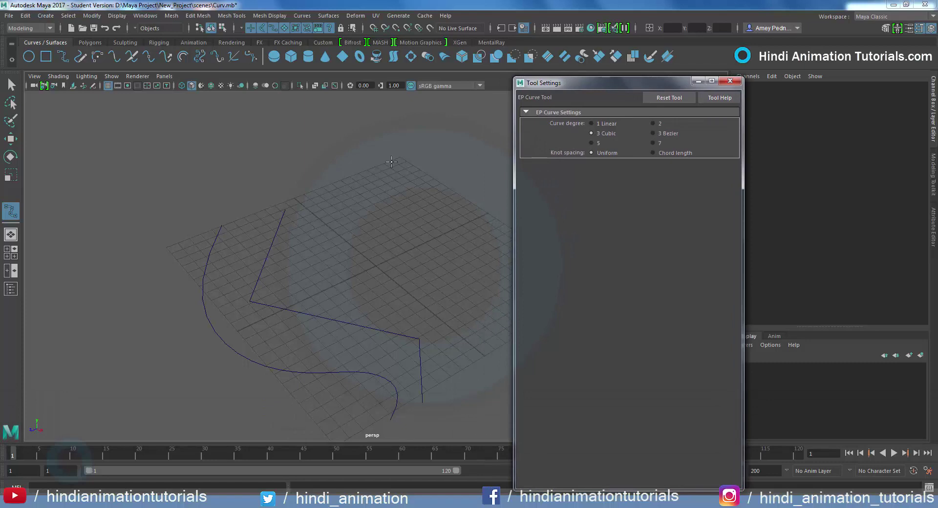
pyautogui.click(391, 162)
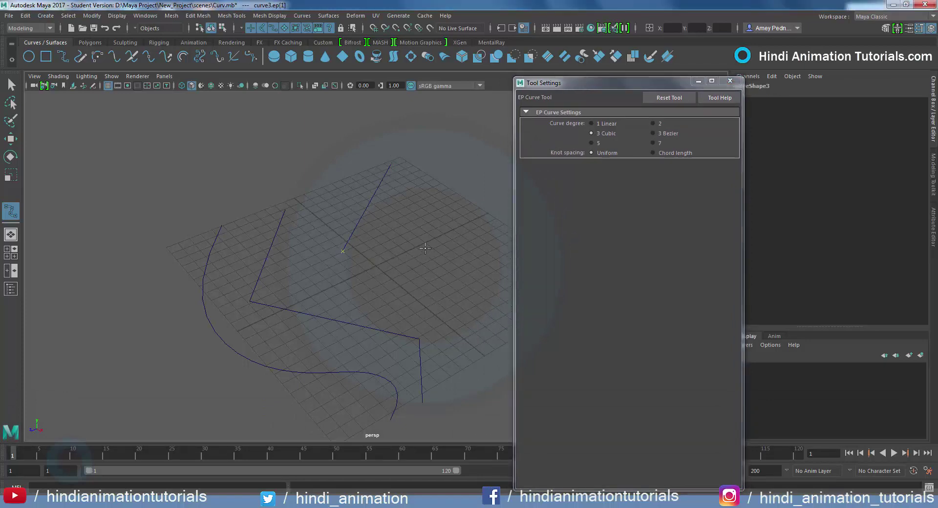
pyautogui.click(487, 340)
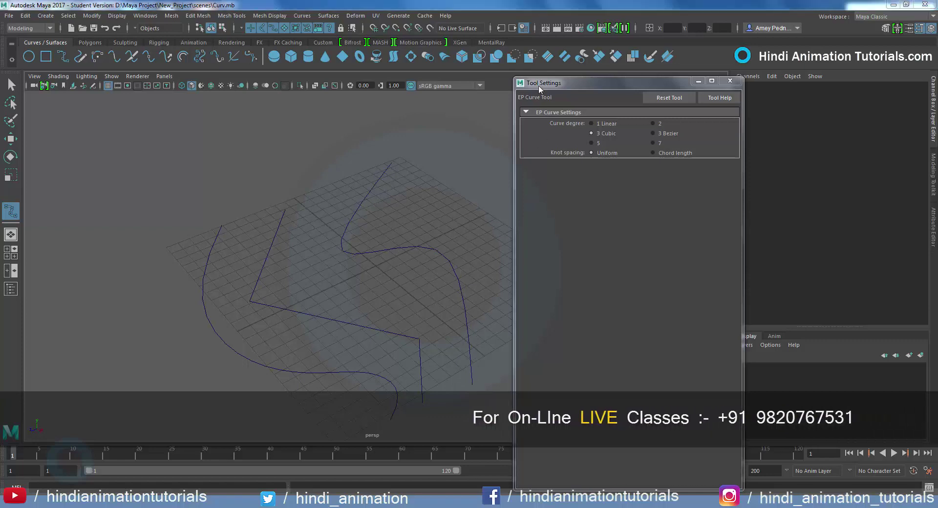
# Step: Set the EP degree to 1 Linear and place four corner points of a linear curve
pyautogui.moveTo(540, 87); pyautogui.dragTo(645, 104)
pyautogui.click(696, 141)
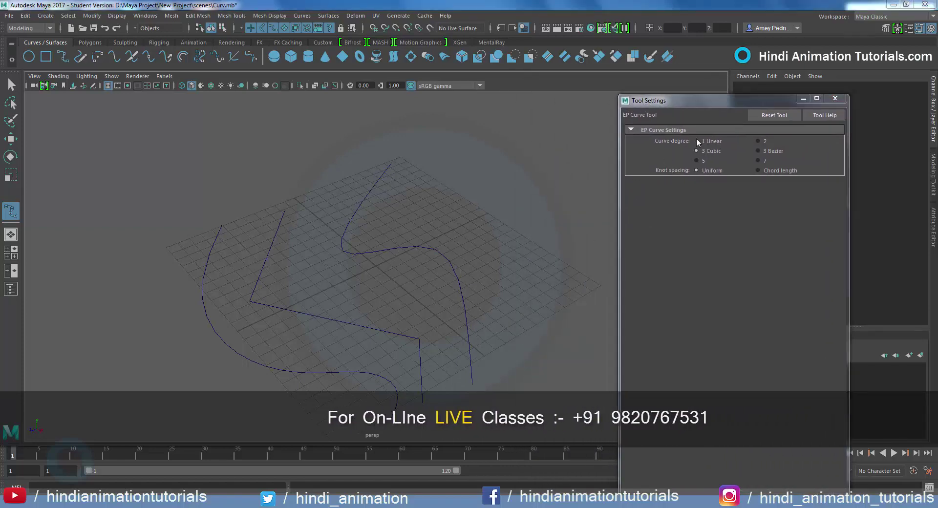
pyautogui.click(432, 171)
pyautogui.click(396, 226)
pyautogui.click(511, 242)
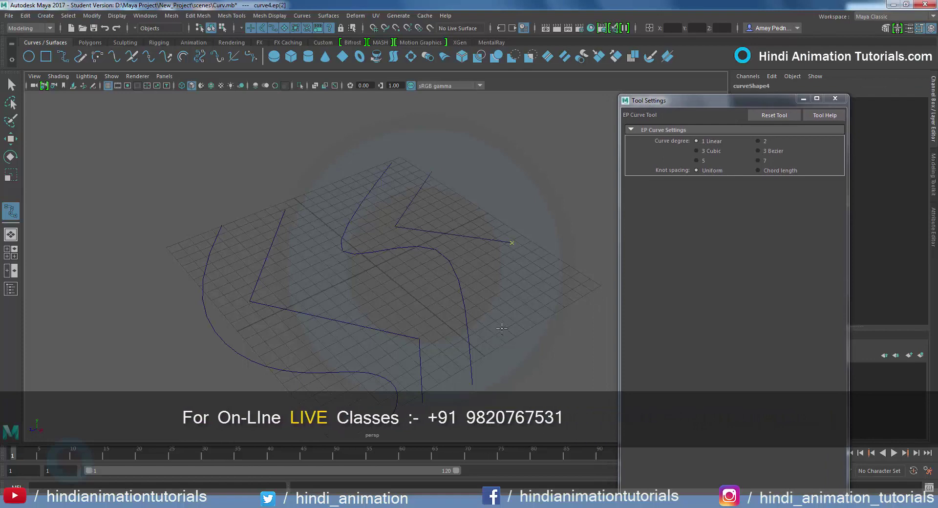
pyautogui.click(498, 313)
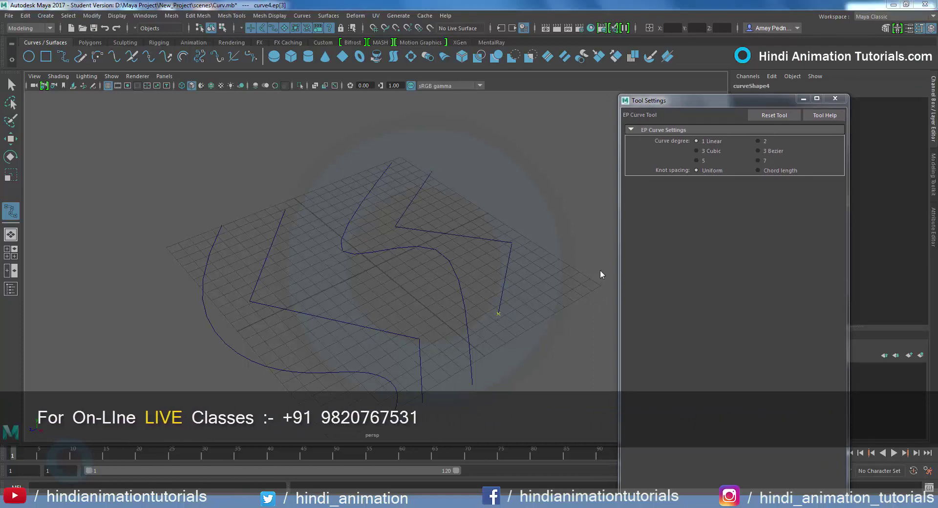
# Step: Draw a Bezier curve by dragging out anchors and tangents
pyautogui.click(46, 16)
pyautogui.moveTo(67, 89)
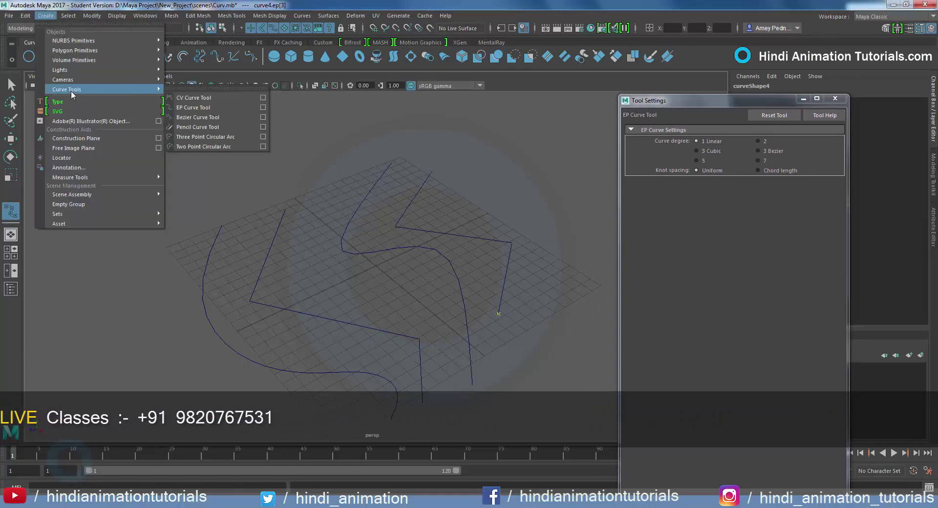
pyautogui.click(245, 118)
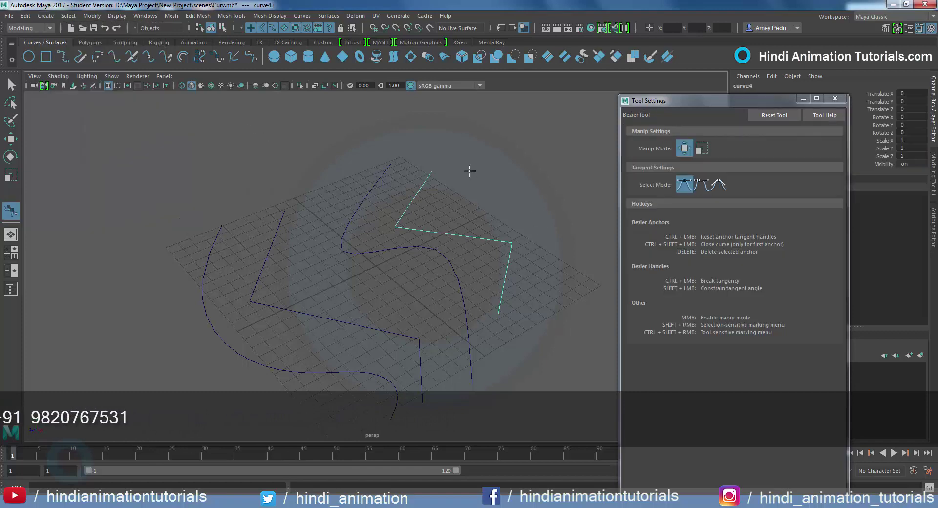
pyautogui.moveTo(472, 166); pyautogui.dragTo(465, 182)
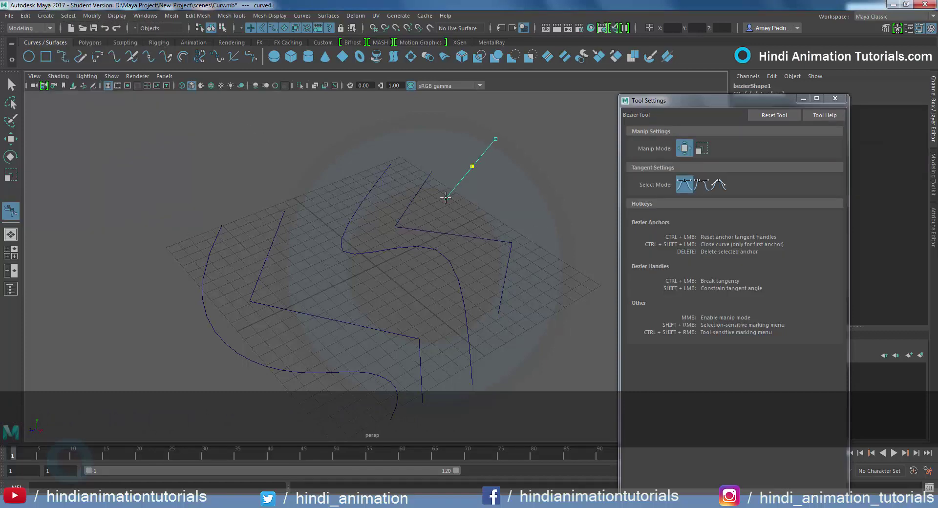
pyautogui.moveTo(474, 215); pyautogui.dragTo(527, 223)
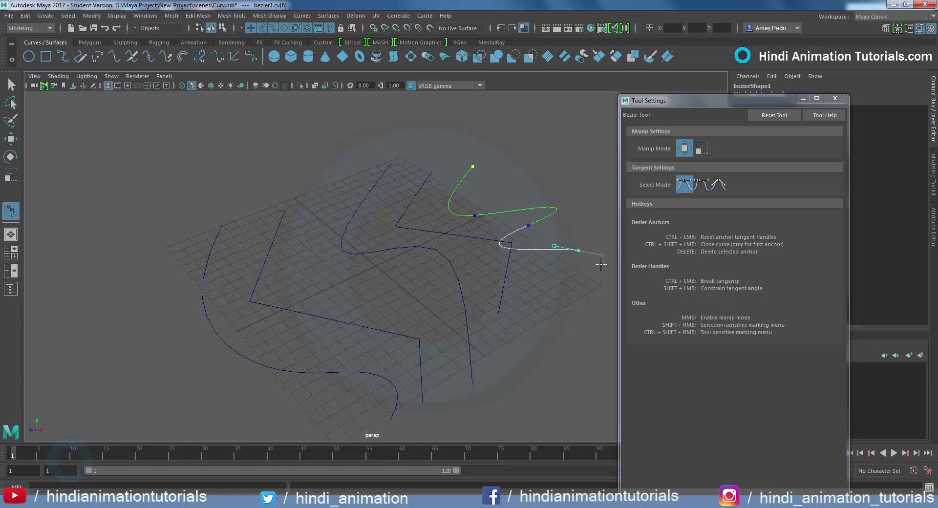
pyautogui.moveTo(600, 264); pyautogui.dragTo(604, 226)
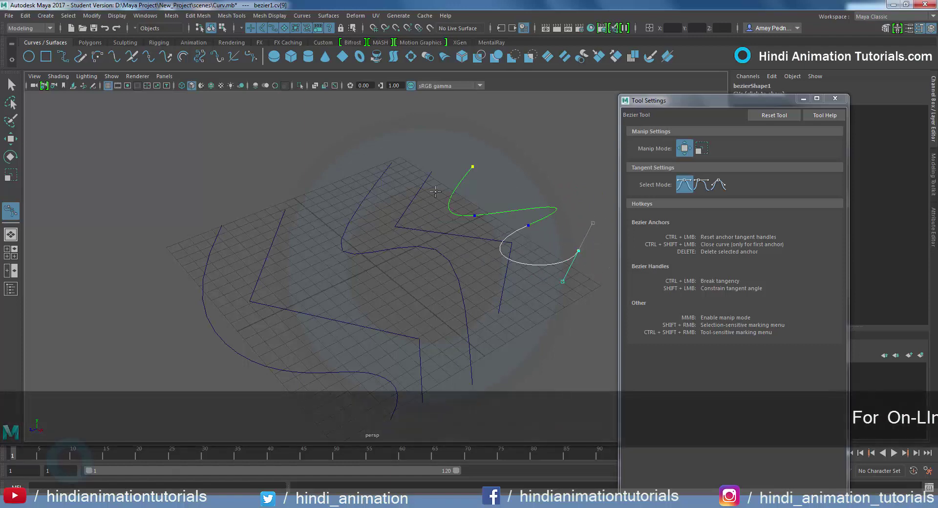
pyautogui.press('w')
# Step: Save the scene, then delete the other curves, keeping only the first CV curve
pyautogui.hotkey('ctrl', 's')
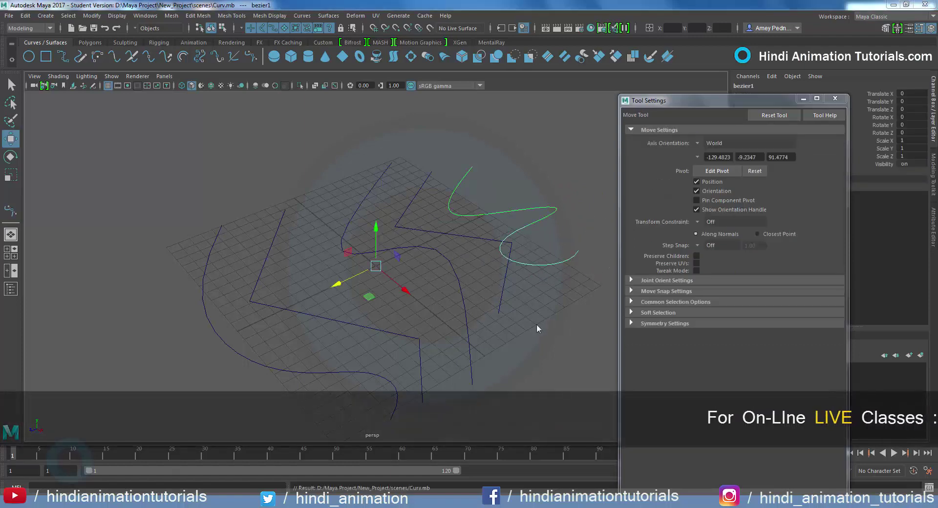
pyautogui.keyDown('shift'); pyautogui.moveTo(503, 293); pyautogui.dragTo(450, 303); pyautogui.keyUp('shift')
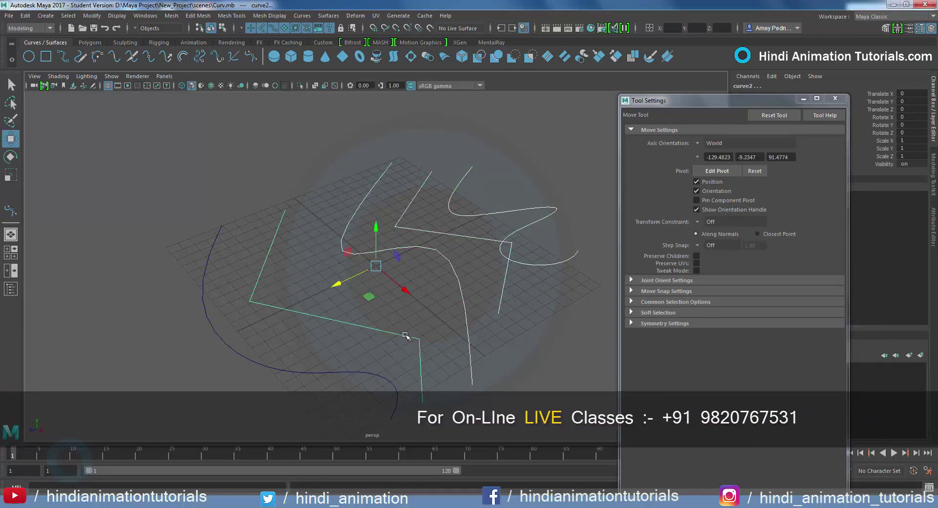
pyautogui.press('Delete')
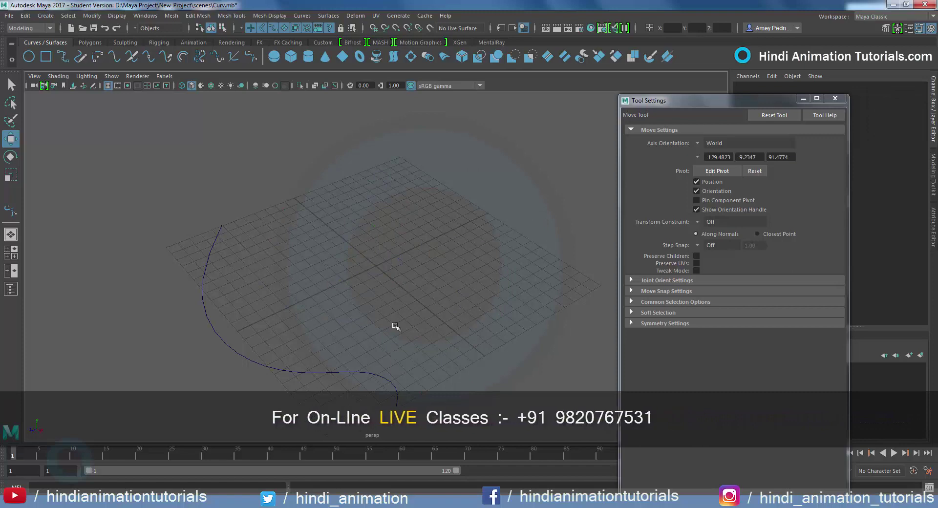
# Step: Show edit points, hulls and CVs on the remaining curve through the custom NURBS display options
pyautogui.click(302, 373)
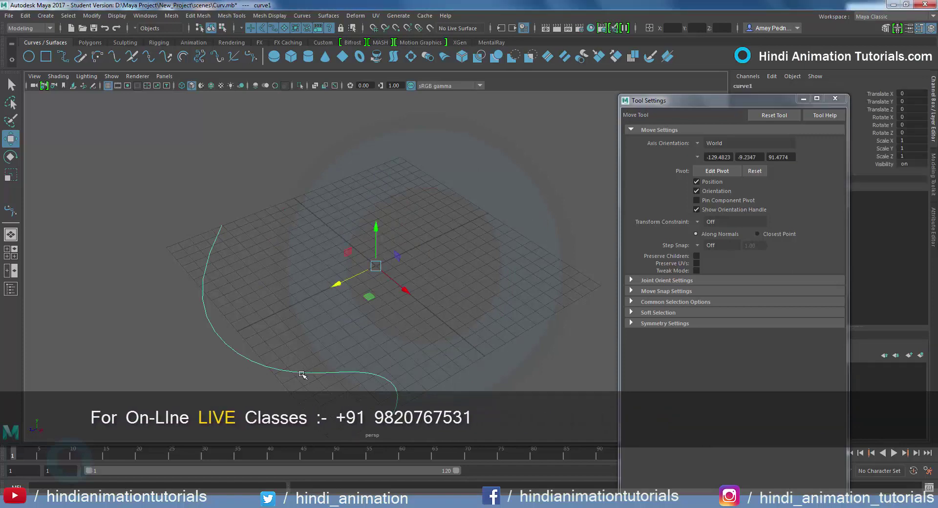
pyautogui.click(110, 16)
pyautogui.moveTo(132, 151)
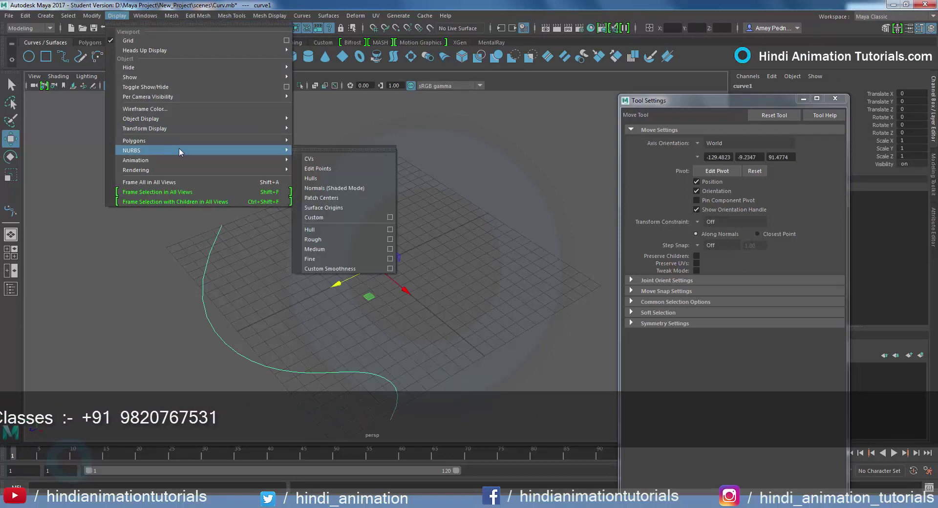
pyautogui.click(389, 217)
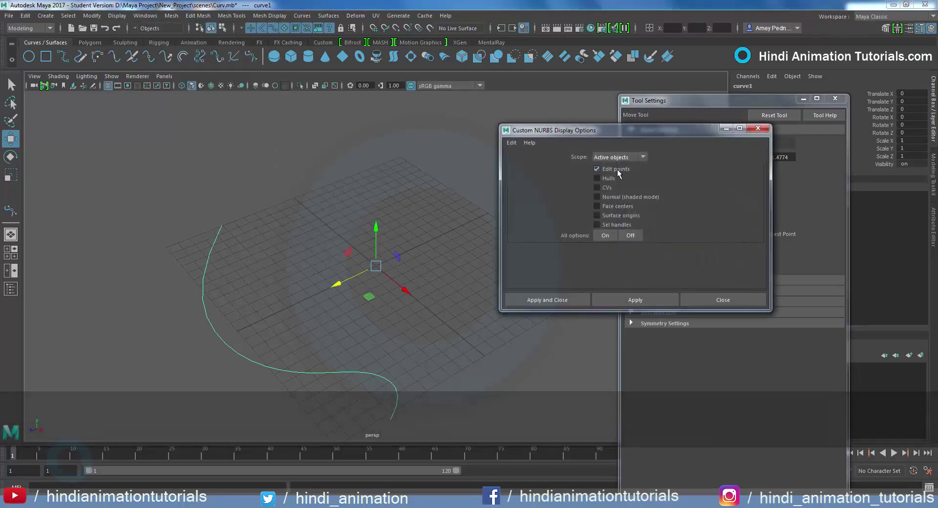
pyautogui.click(617, 169)
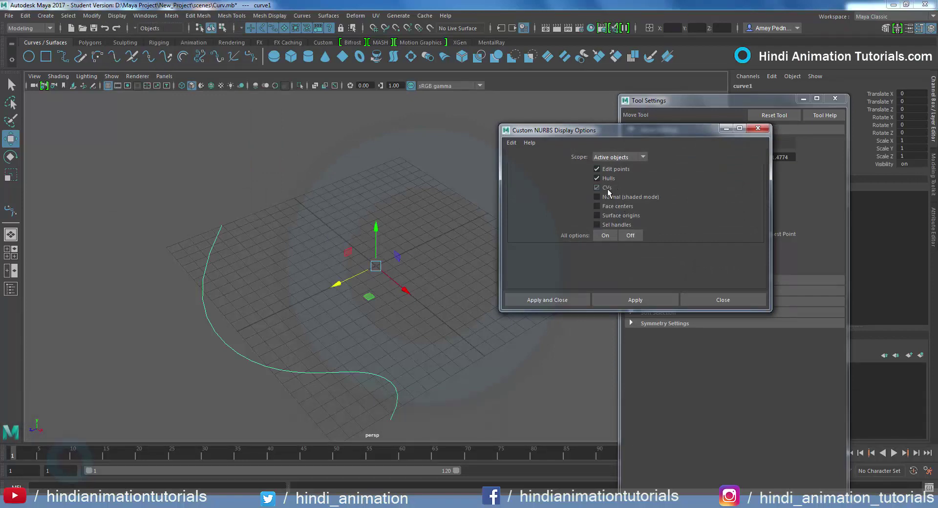
pyautogui.click(576, 301)
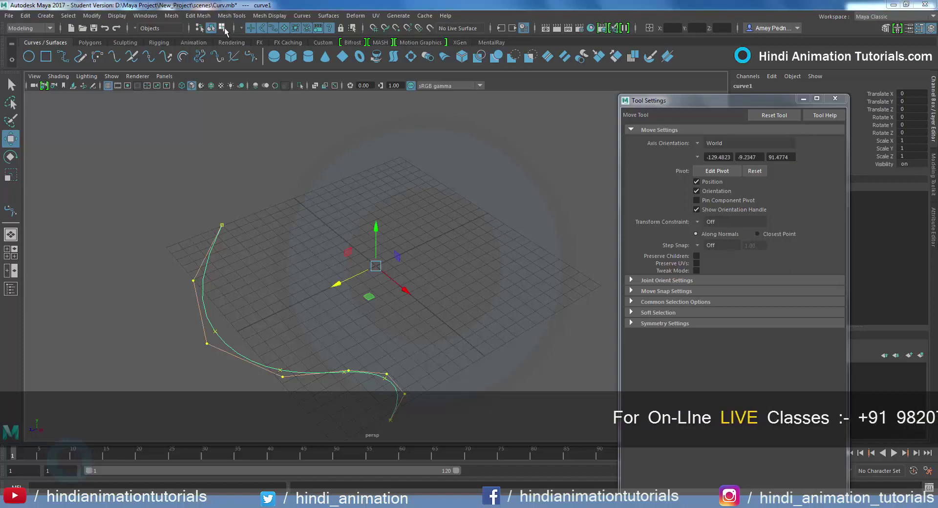
# Step: Select the curve's control vertices in component mode
pyautogui.click(222, 28)
pyautogui.moveTo(183, 260)
pyautogui.mouseDown()
pyautogui.moveTo(209, 293)
pyautogui.moveTo(139, 305)
pyautogui.mouseUp()
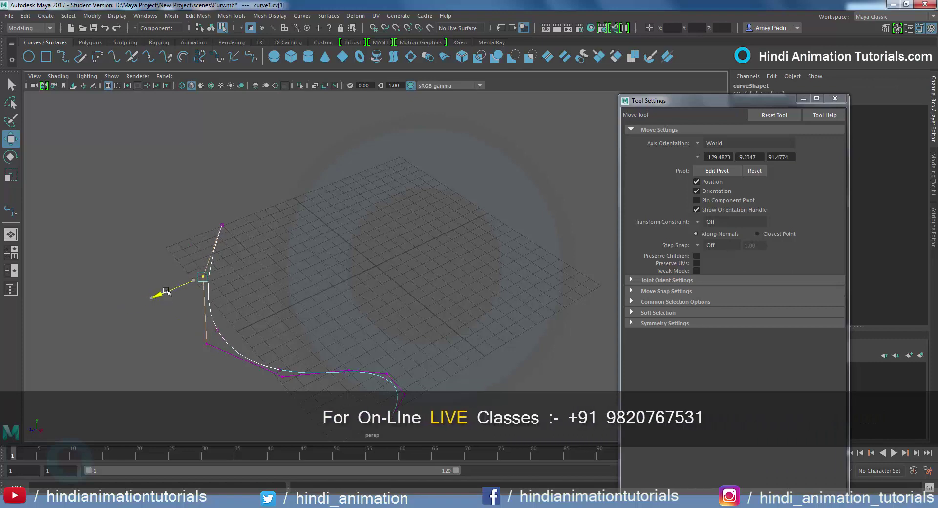
pyautogui.click(262, 27)
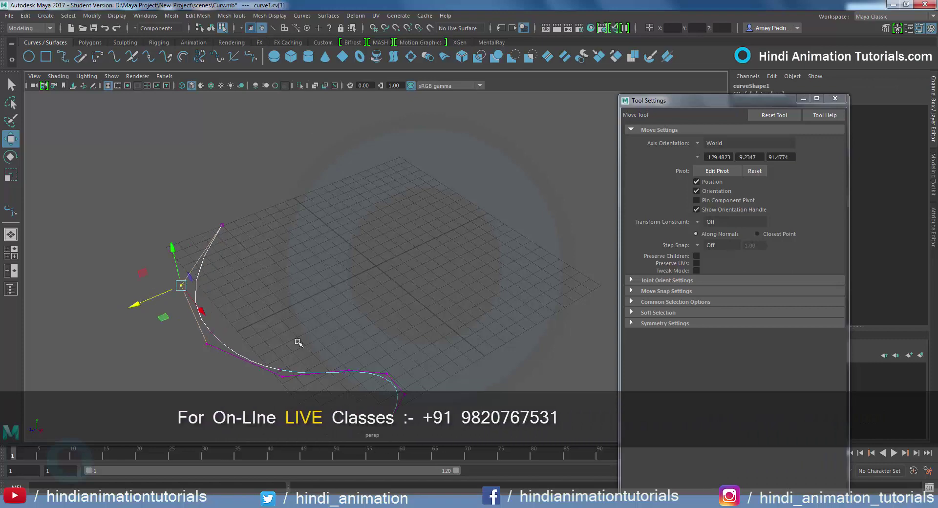
pyautogui.moveTo(184, 344)
pyautogui.mouseDown()
pyautogui.moveTo(235, 357)
pyautogui.moveTo(187, 357)
pyautogui.mouseUp()
pyautogui.click(207, 344)
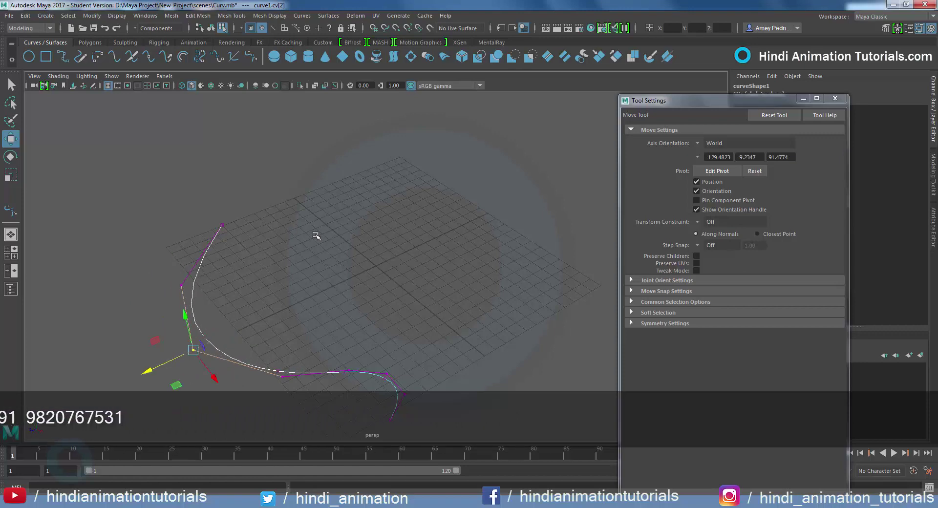
pyautogui.click(256, 325)
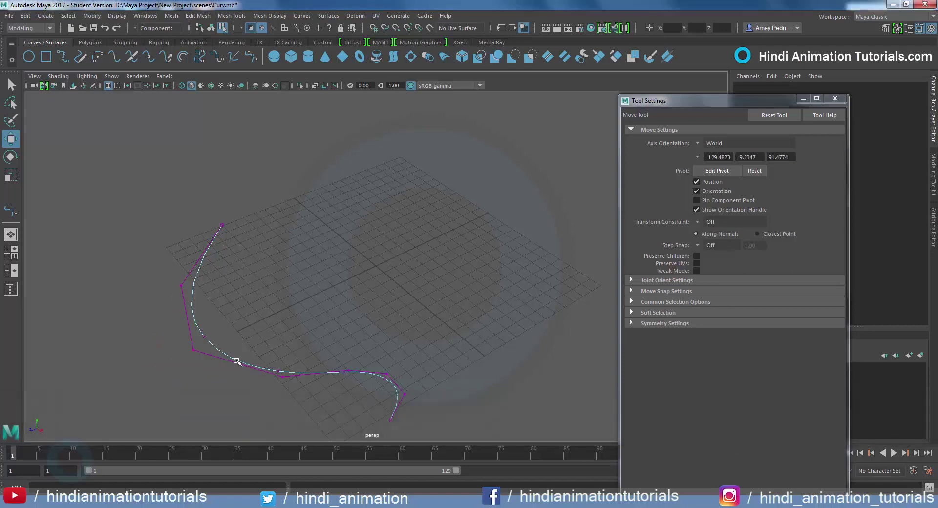
# Step: Drag a control vertex near the lower bend to reshape the curve
pyautogui.rightClick(295, 370)
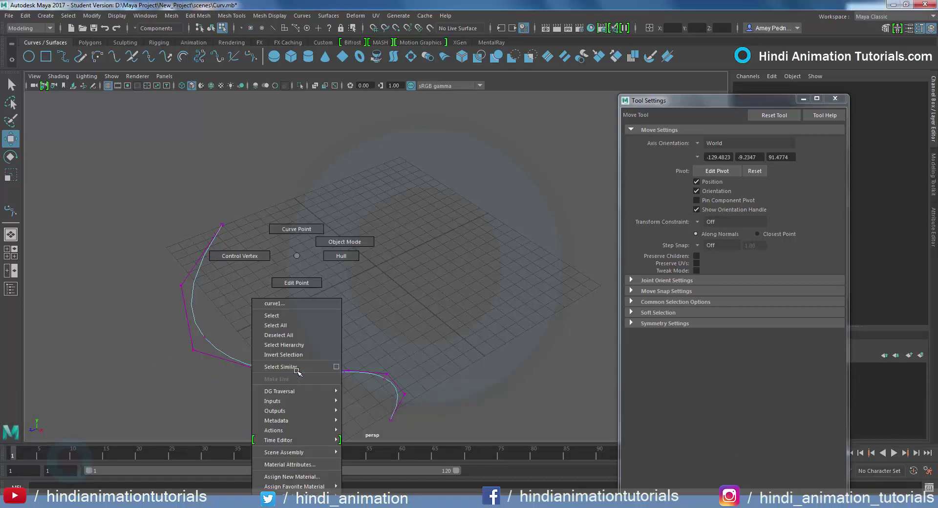
pyautogui.click(258, 255)
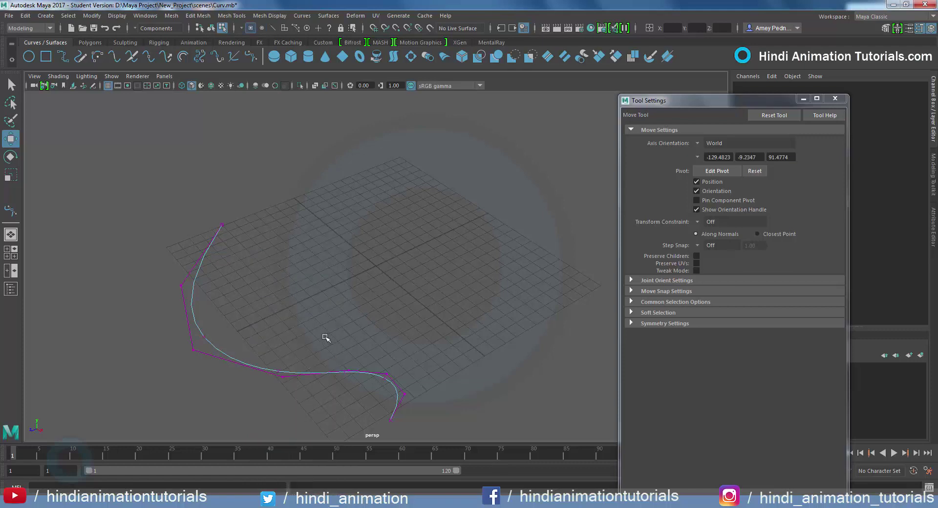
pyautogui.click(348, 370)
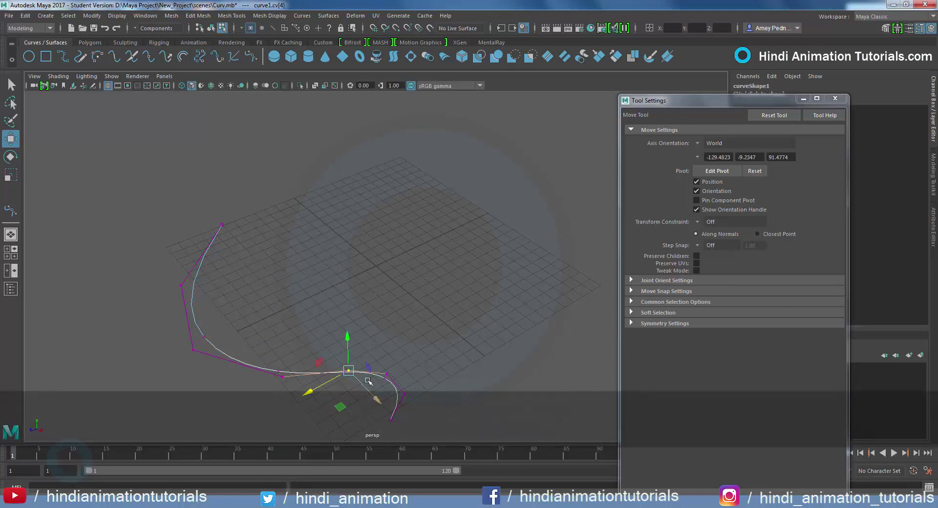
pyautogui.moveTo(340, 406)
pyautogui.mouseDown()
pyautogui.moveTo(301, 367)
pyautogui.moveTo(400, 383)
pyautogui.moveTo(433, 346)
pyautogui.mouseUp()
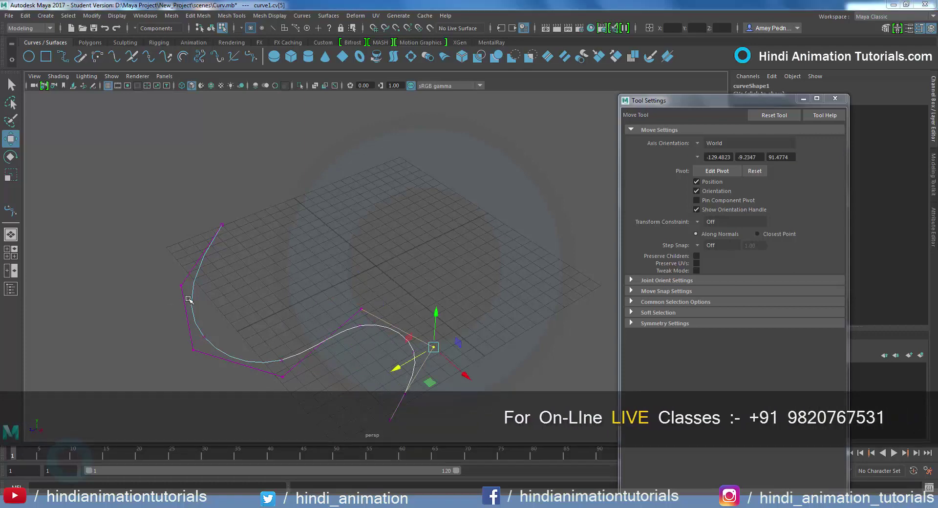
# Step: Move an edit point to reshape the curve and select another edit point
pyautogui.rightClick(191, 255)
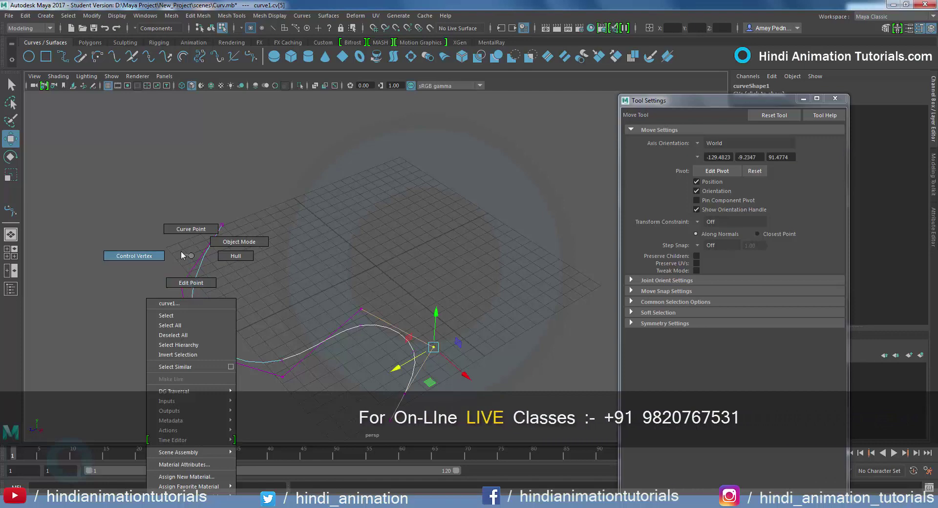
pyautogui.click(251, 303)
pyautogui.moveTo(251, 302)
pyautogui.mouseDown()
pyautogui.moveTo(283, 320)
pyautogui.moveTo(293, 275)
pyautogui.mouseUp()
pyautogui.click(420, 347)
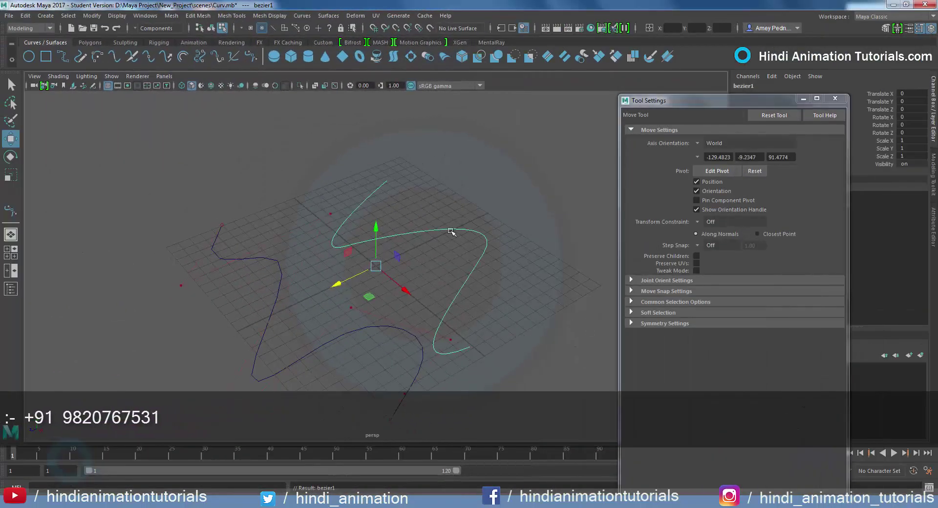
# Step: Reshape bezier1 by moving a control vertex and a tangent handle
pyautogui.rightClick(450, 231)
pyautogui.click(411, 231)
pyautogui.moveTo(501, 204); pyautogui.dragTo(518, 223)
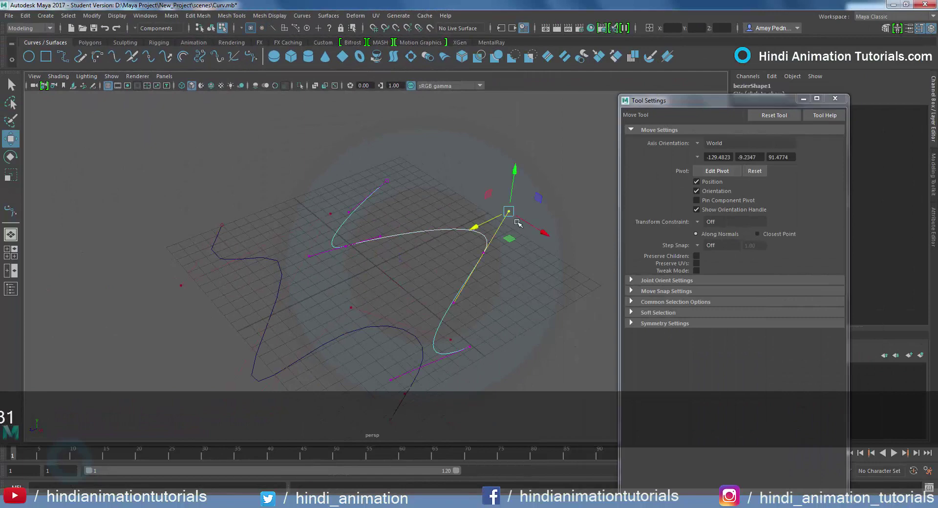
pyautogui.click(380, 237)
pyautogui.moveTo(381, 237)
pyautogui.mouseDown()
pyautogui.moveTo(369, 272)
pyautogui.moveTo(335, 176)
pyautogui.moveTo(372, 272)
pyautogui.moveTo(386, 257)
pyautogui.mouseUp()
pyautogui.hotkey('ctrl', 'z')
pyautogui.hotkey('ctrl', 'z')
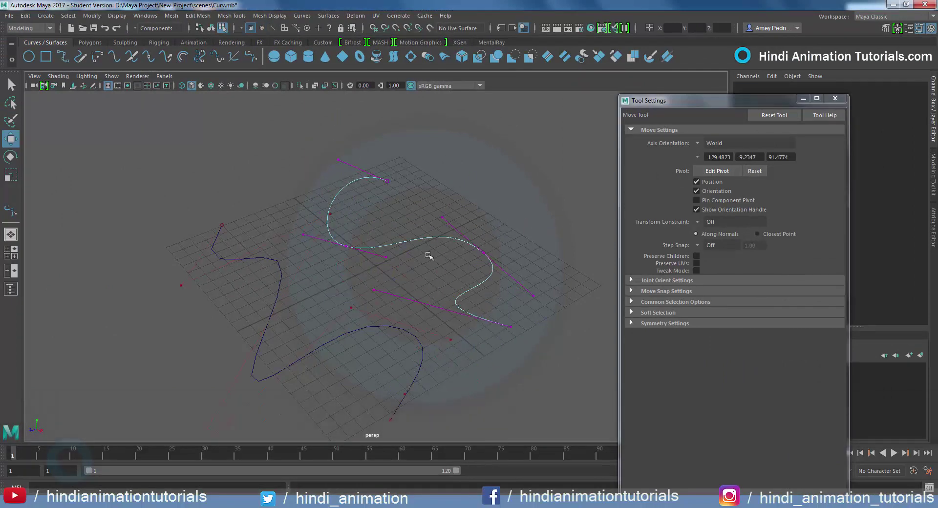
# Step: Select the left curve and move its control points to new positions
pyautogui.moveTo(398, 243); pyautogui.dragTo(315, 189, button='right')
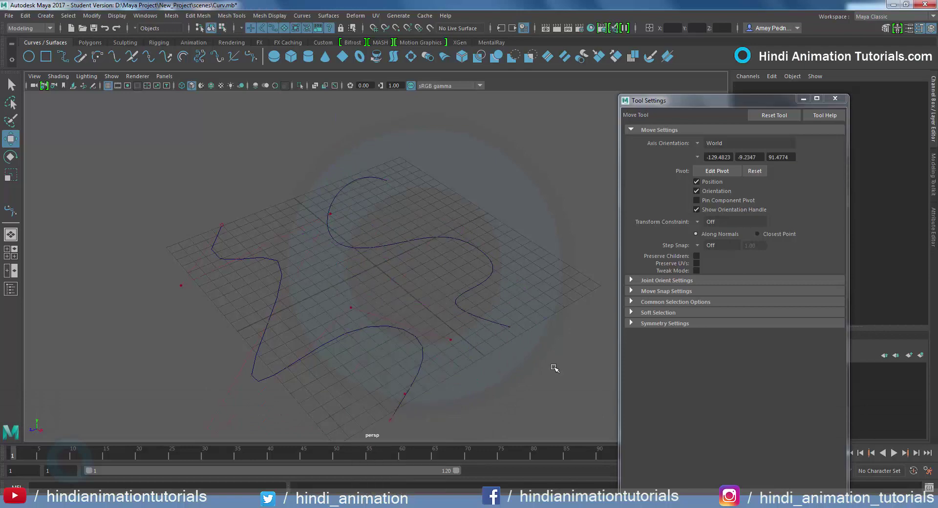
pyautogui.click(369, 326)
pyautogui.moveTo(369, 256)
pyautogui.mouseDown(button='right')
pyautogui.moveTo(400, 279)
pyautogui.moveTo(410, 257)
pyautogui.mouseUp(button='right')
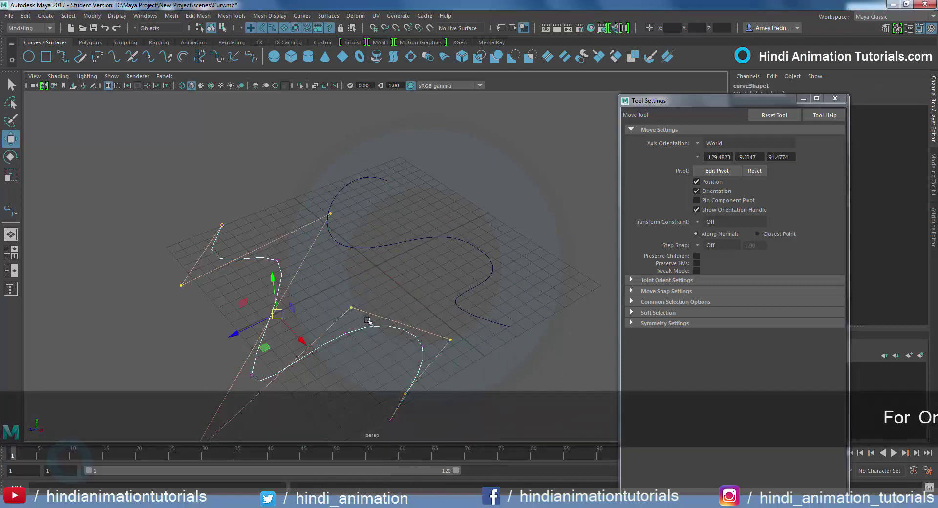
pyautogui.moveTo(235, 335)
pyautogui.mouseDown(button='middle')
pyautogui.moveTo(279, 310)
pyautogui.moveTo(209, 329)
pyautogui.moveTo(268, 314)
pyautogui.moveTo(236, 327)
pyautogui.mouseUp(button='middle')
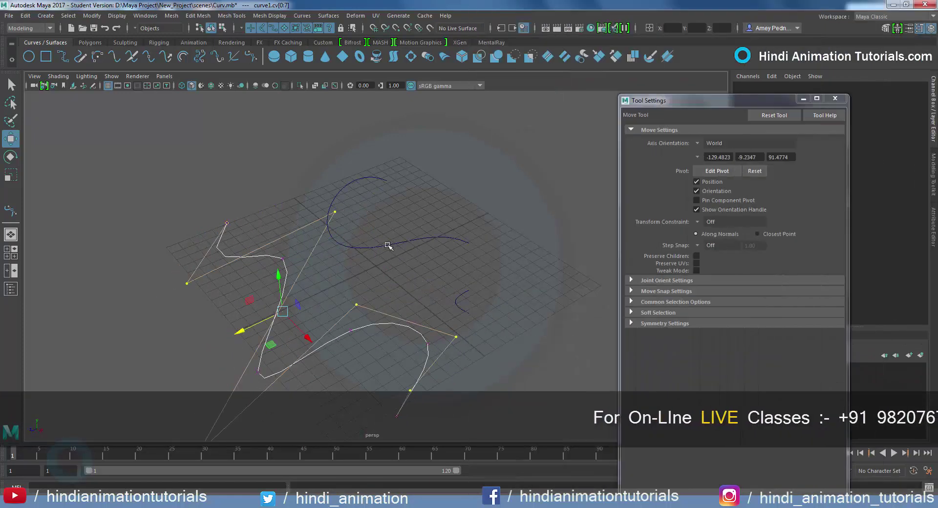
# Step: Pick four curve points along curve1 in preparation for knot insertion
pyautogui.rightClick(279, 255)
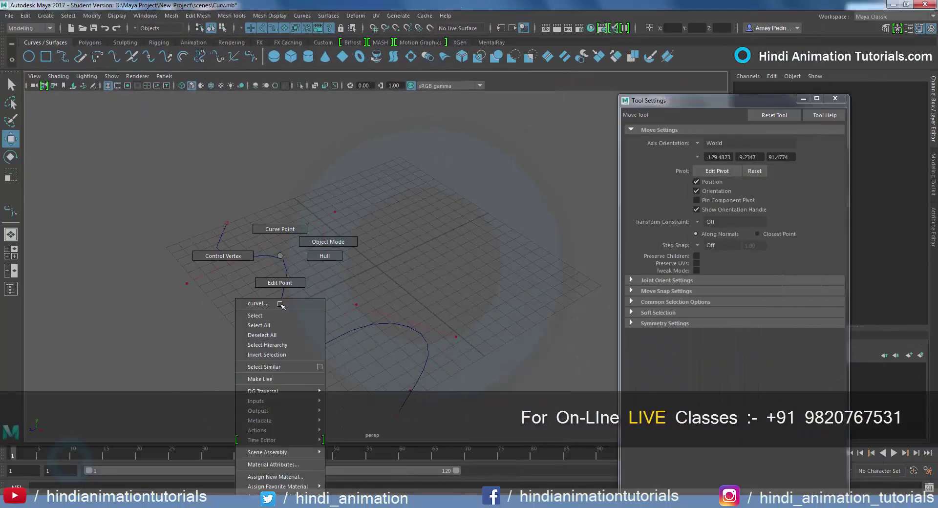
pyautogui.click(280, 229)
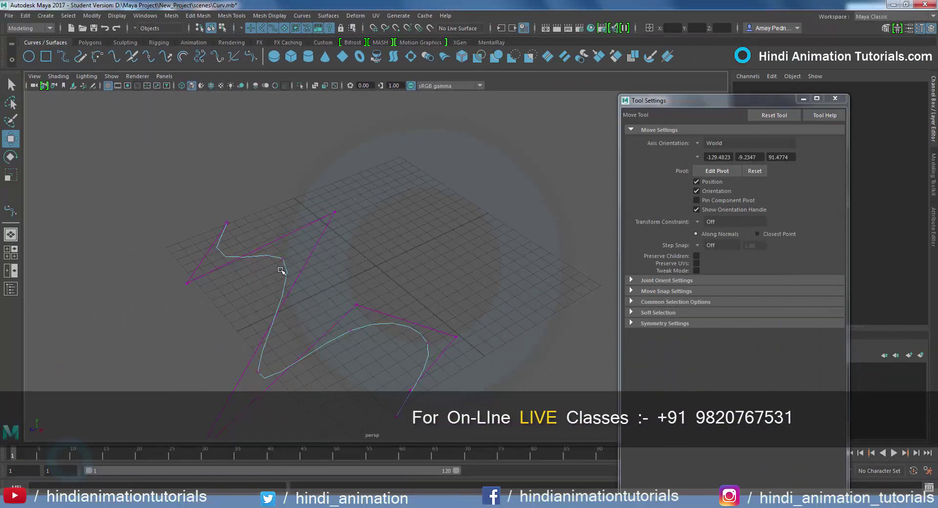
pyautogui.click(256, 256)
pyautogui.keyDown('shift'); pyautogui.click(284, 289); pyautogui.keyUp('shift')
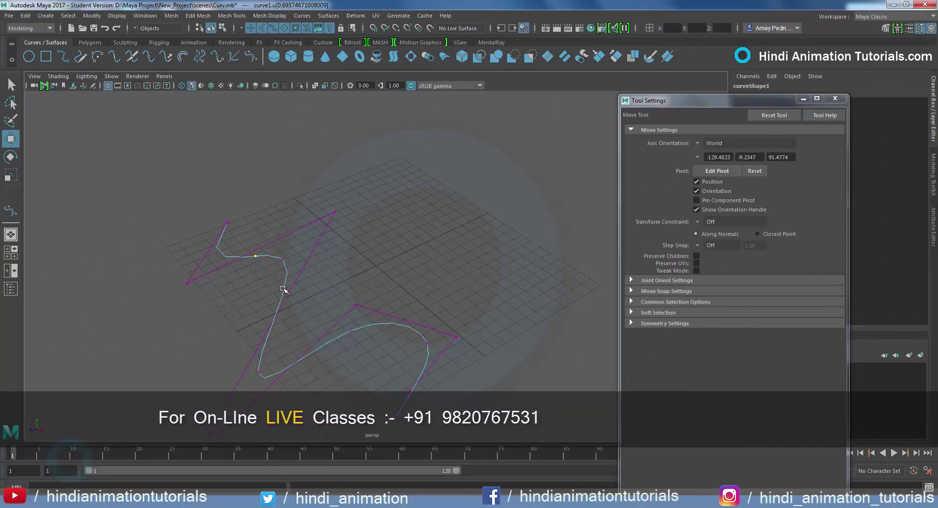
pyautogui.keyDown('shift'); pyautogui.click(314, 350); pyautogui.keyUp('shift')
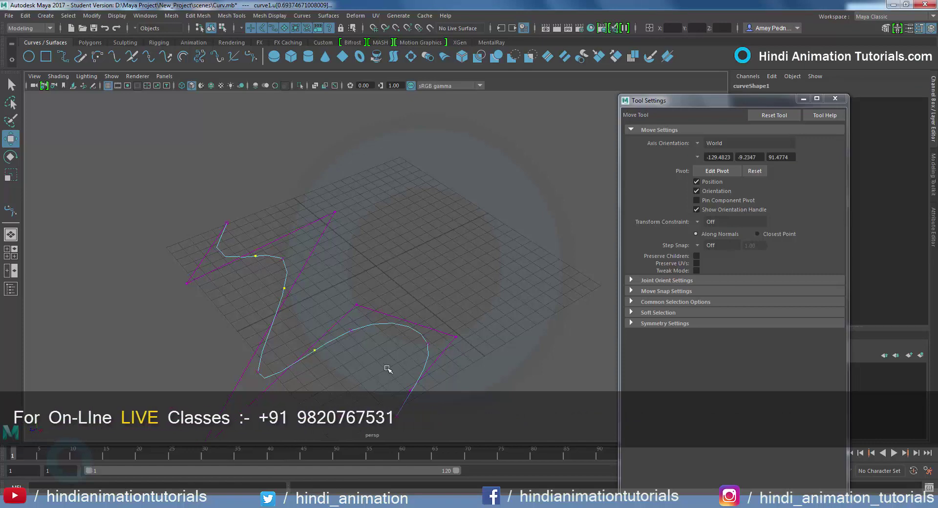
pyautogui.keyDown('shift'); pyautogui.click(399, 323); pyautogui.keyUp('shift')
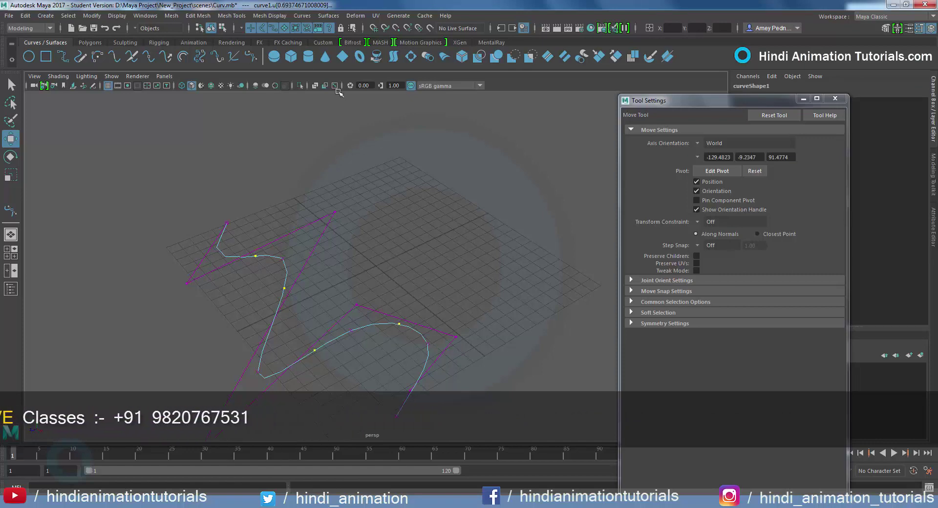
pyautogui.click(301, 16)
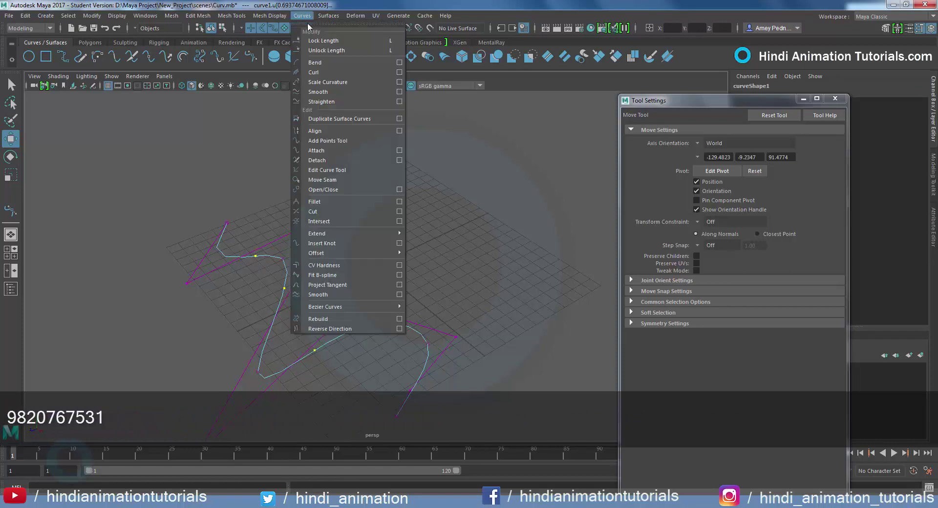
# Step: Insert knots at the picked points, drag an upper edit point to bend the curve, and save
pyautogui.click(356, 243)
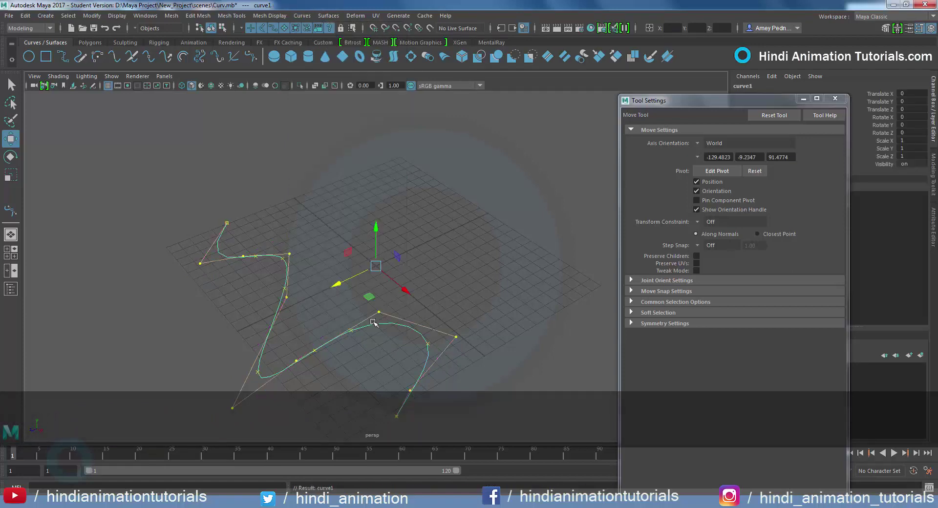
pyautogui.moveTo(372, 256); pyautogui.dragTo(373, 322, button='right')
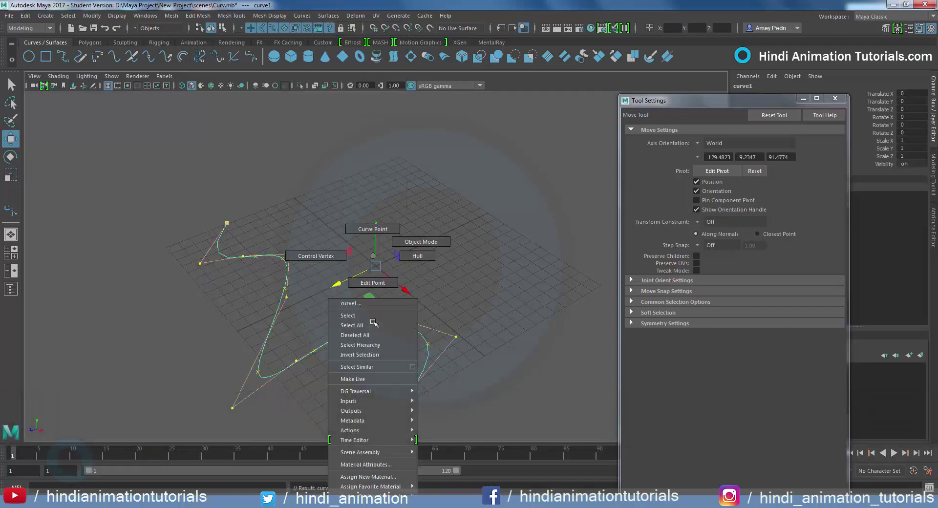
pyautogui.click(366, 284)
pyautogui.moveTo(241, 234); pyautogui.dragTo(260, 311)
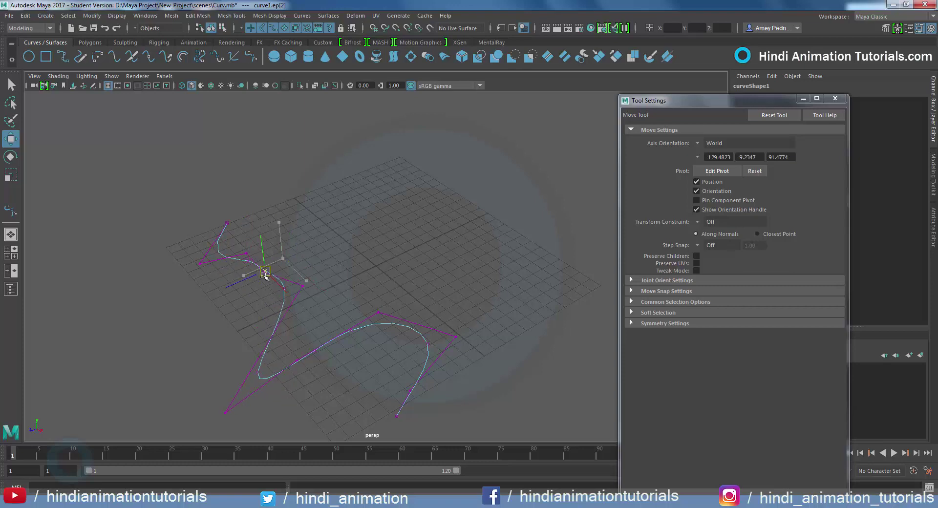
pyautogui.moveTo(263, 275); pyautogui.dragTo(212, 309)
pyautogui.hotkey('ctrl', 's')
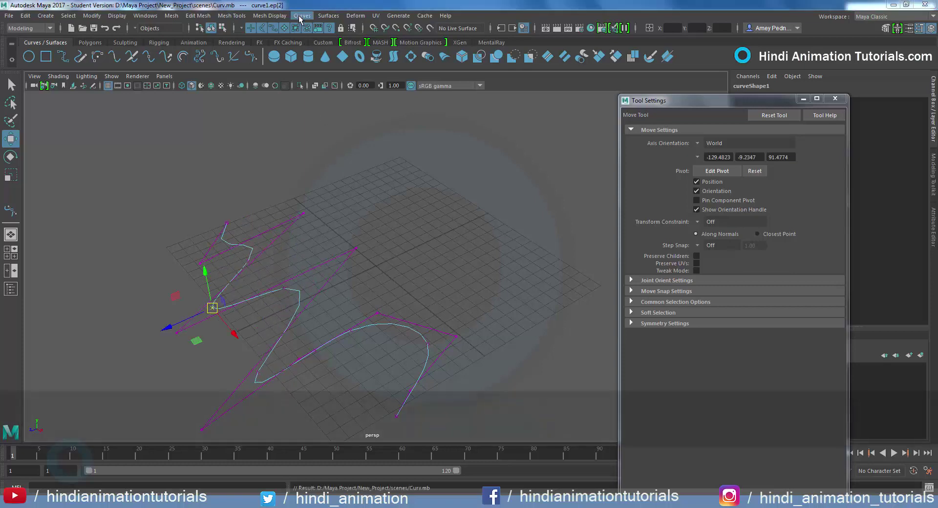
# Step: Open the Rebuild Curve options beside the viewport and close the Tool Settings panel
pyautogui.click(301, 16)
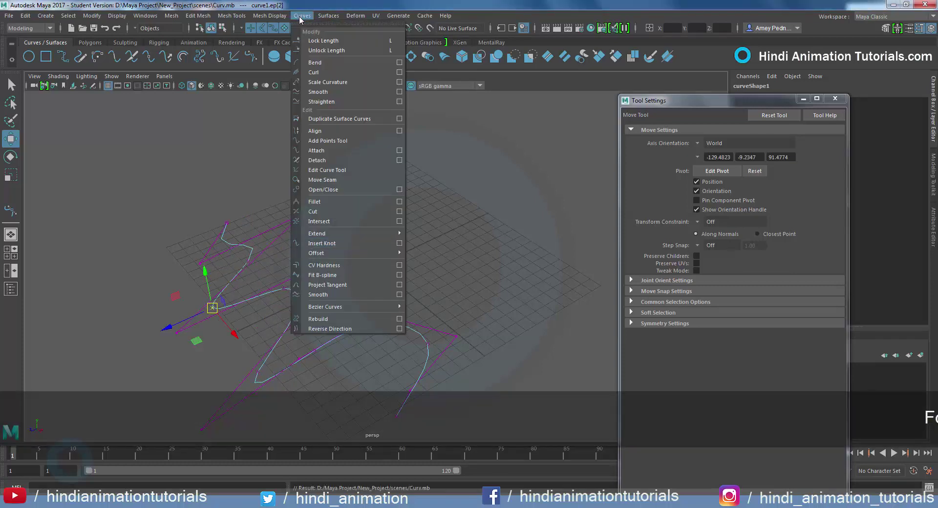
pyautogui.click(400, 320)
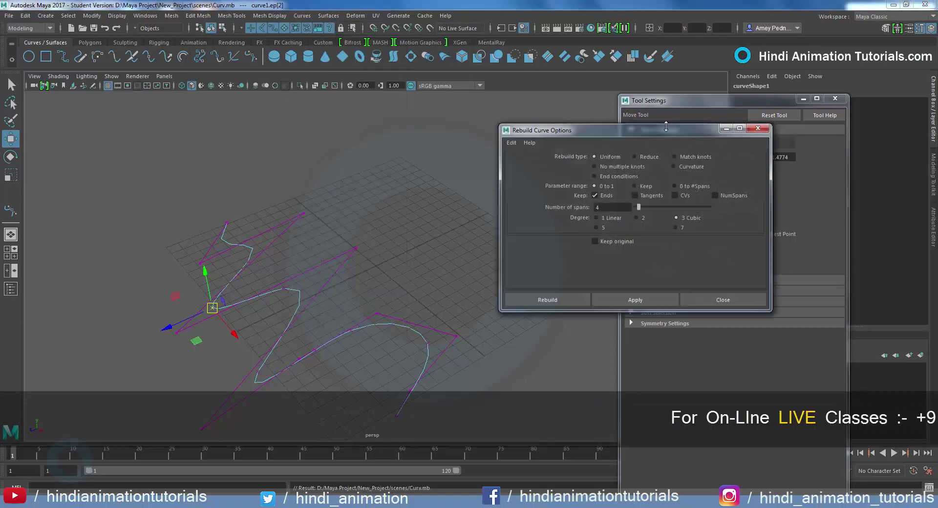
pyautogui.moveTo(664, 130)
pyautogui.mouseDown()
pyautogui.moveTo(680, 102)
pyautogui.moveTo(662, 129)
pyautogui.mouseUp()
pyautogui.click(834, 99)
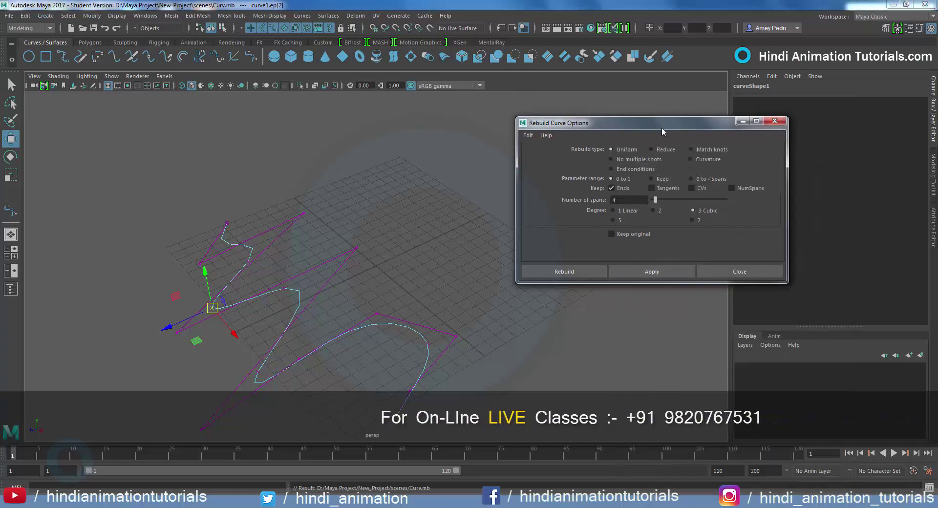
pyautogui.moveTo(701, 282); pyautogui.dragTo(701, 329)
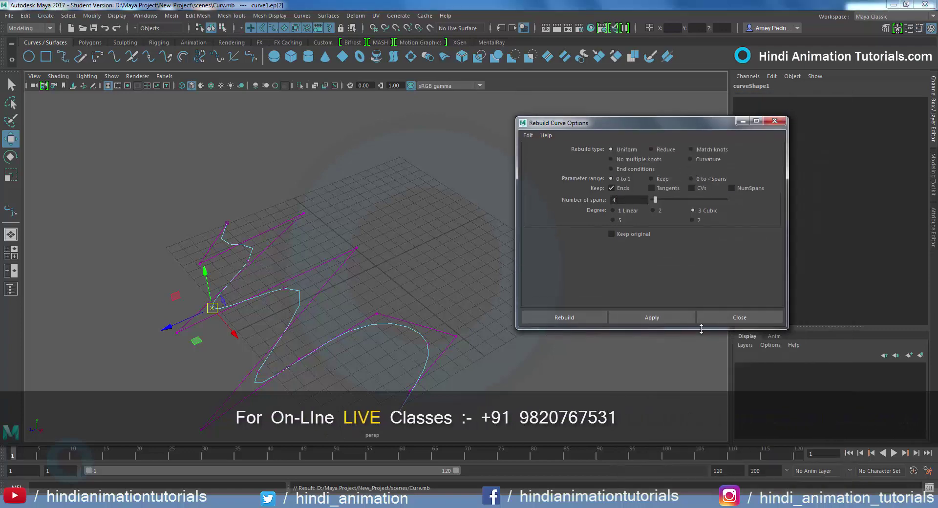
pyautogui.moveTo(633, 123); pyautogui.dragTo(561, 97)
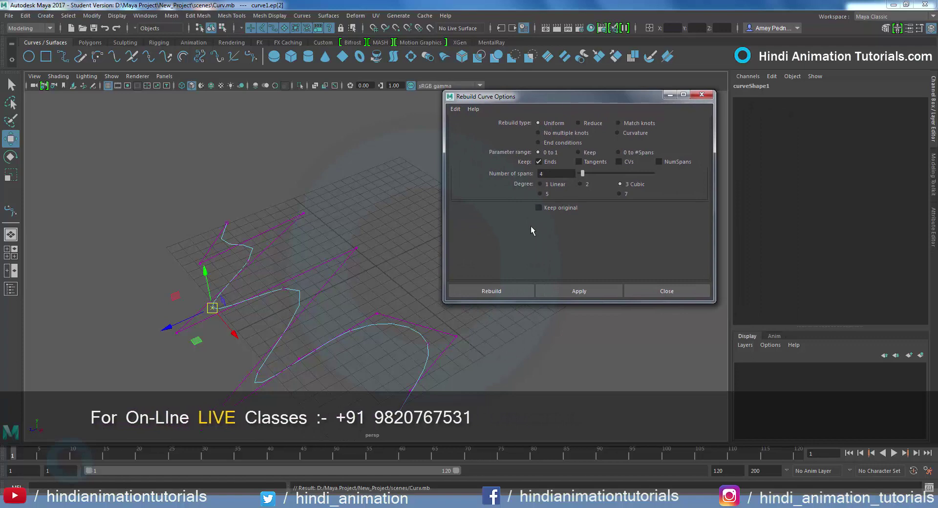
# Step: Reset the rebuild options to defaults: Uniform, 4 spans, 3 Cubic degree
pyautogui.click(454, 109)
pyautogui.click(457, 128)
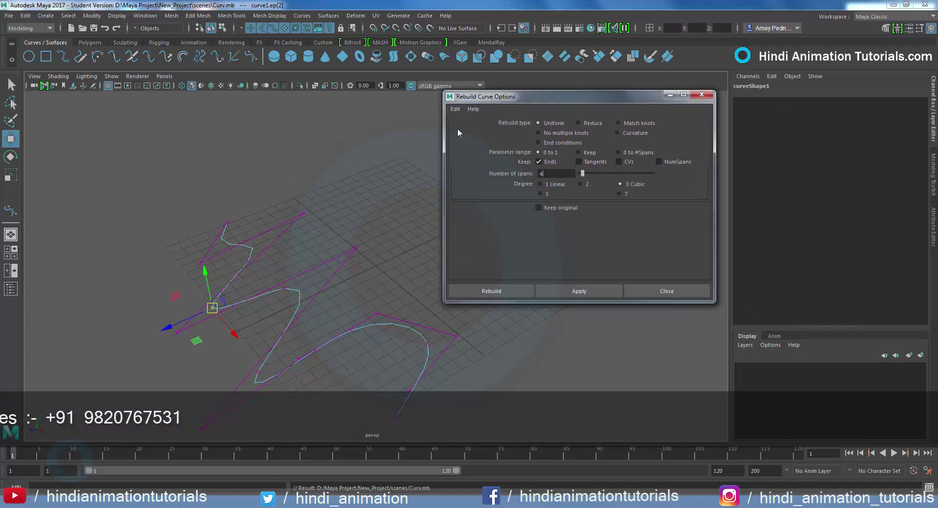
pyautogui.hotkey('ctrl', 'z')
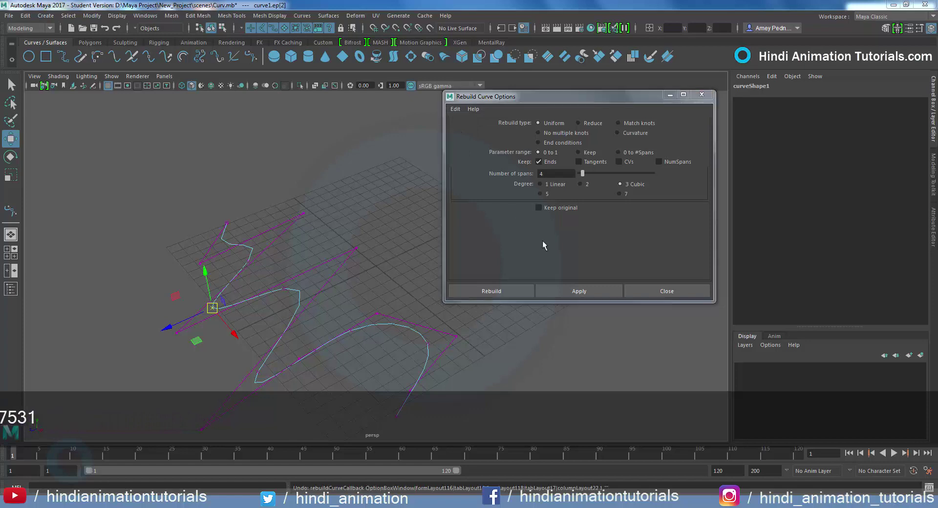
pyautogui.moveTo(271, 294); pyautogui.dragTo(329, 243, button='right')
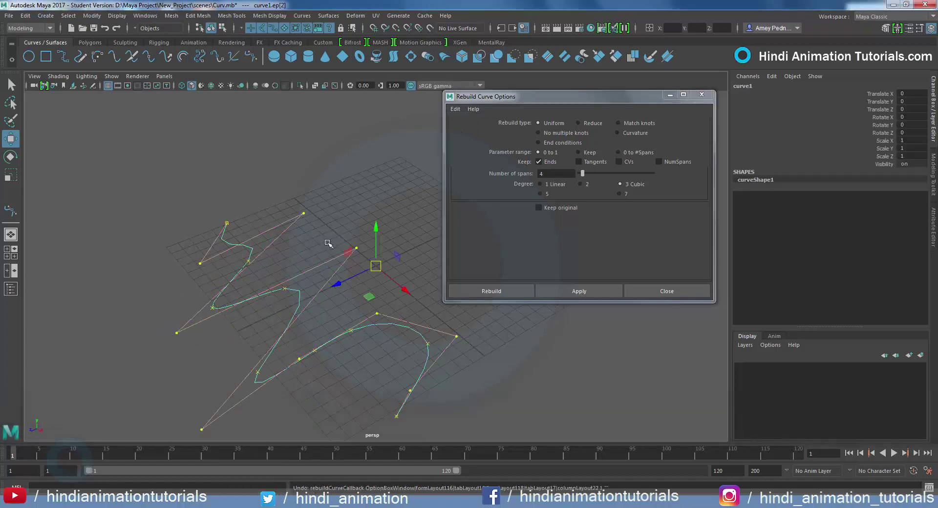
# Step: Trial-rebuild the curve as Degree 1 Linear, then undo it
pyautogui.click(551, 188)
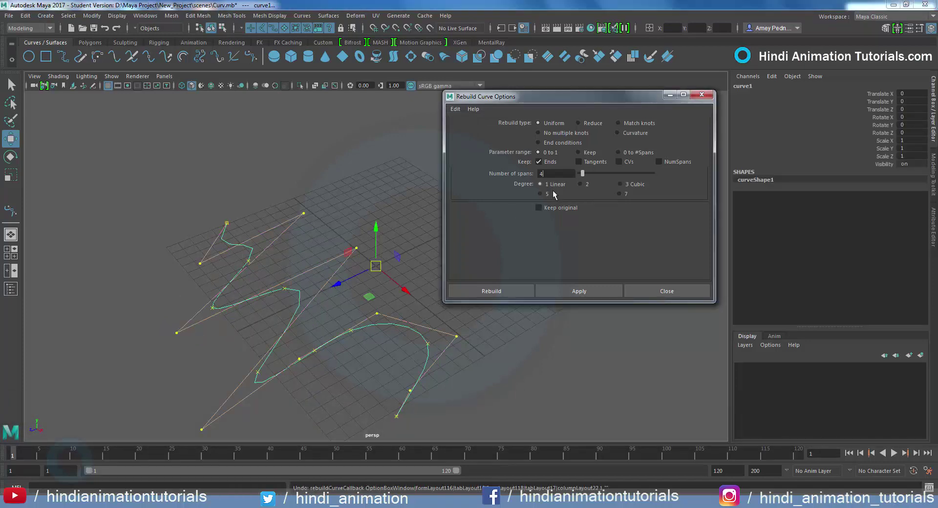
pyautogui.click(586, 295)
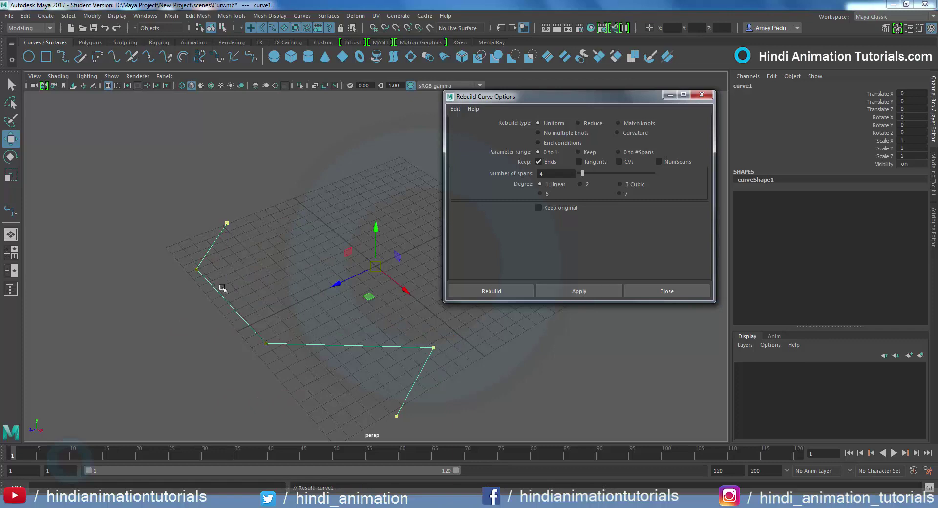
pyautogui.click(398, 423)
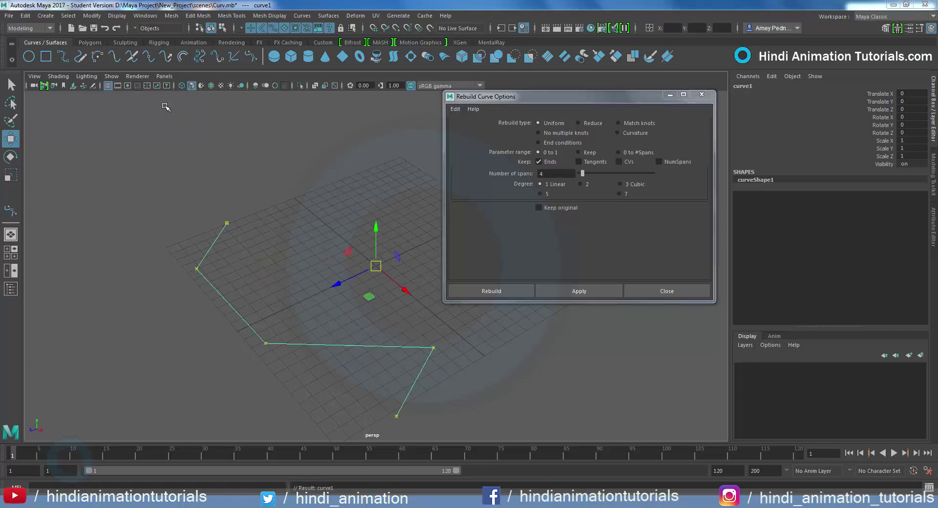
pyautogui.click(106, 27)
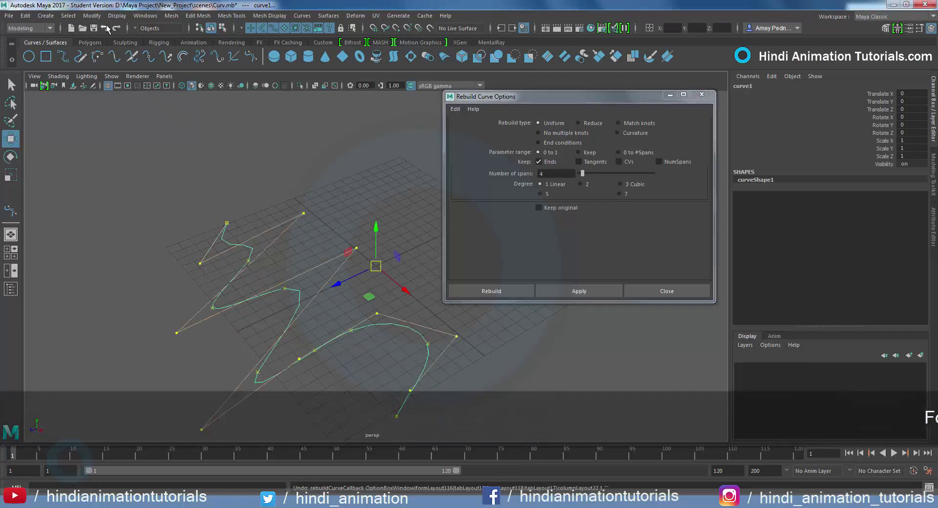
# Step: Trial-rebuild the curve as 3 Cubic, then with 27 spans, undoing each
pyautogui.click(638, 185)
pyautogui.click(601, 293)
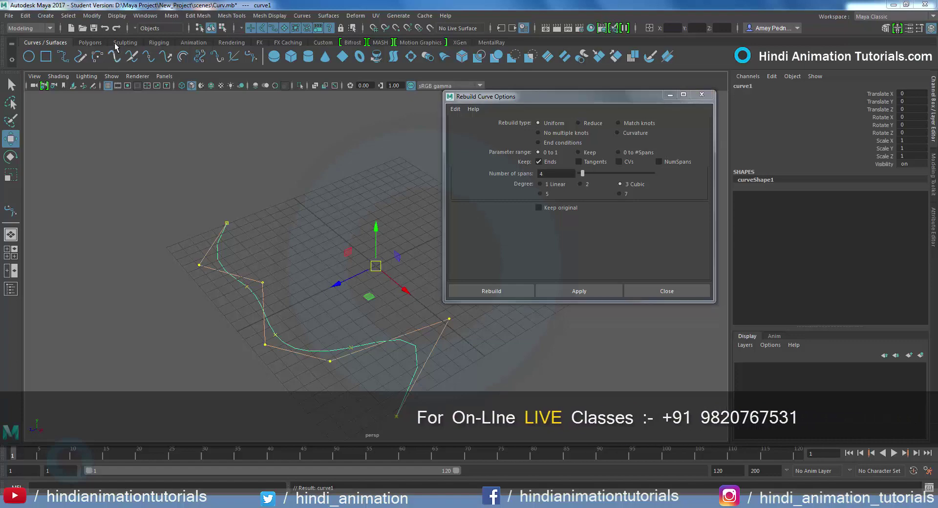
pyautogui.click(105, 28)
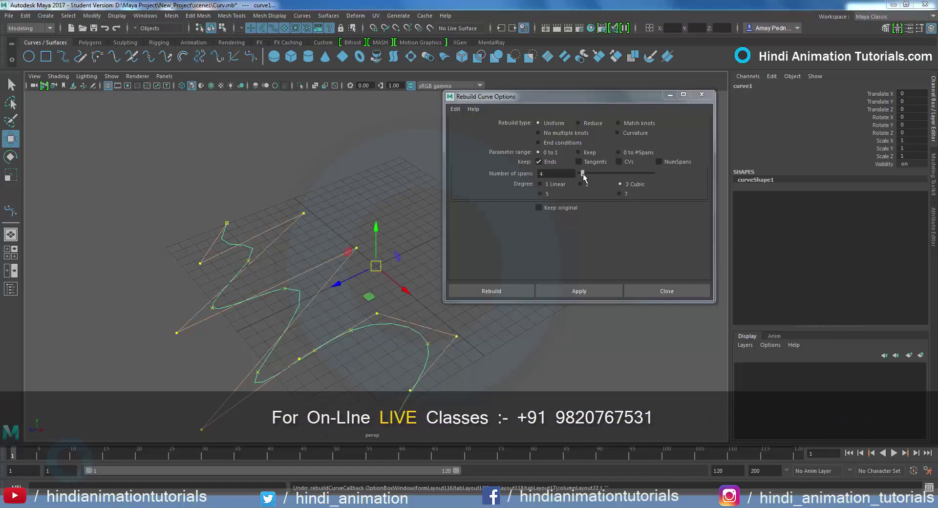
pyautogui.moveTo(582, 173); pyautogui.dragTo(601, 174)
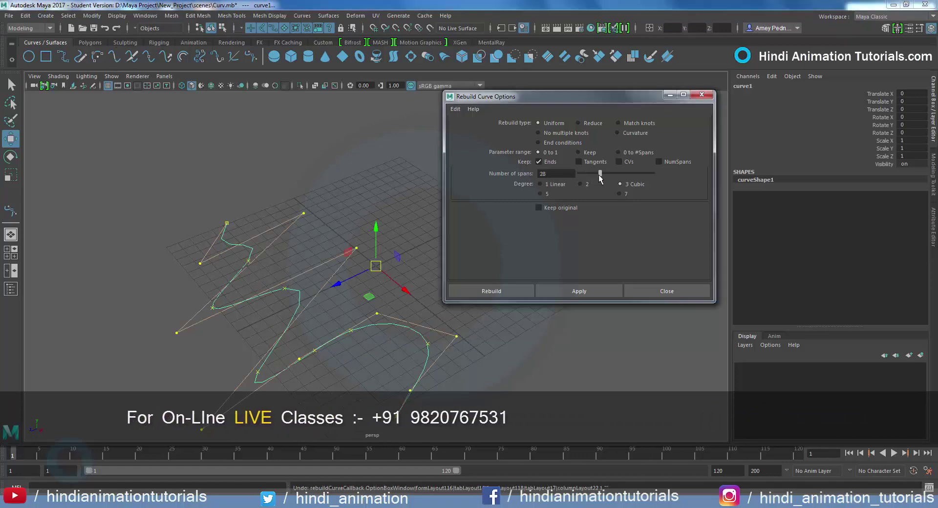
pyautogui.click(576, 291)
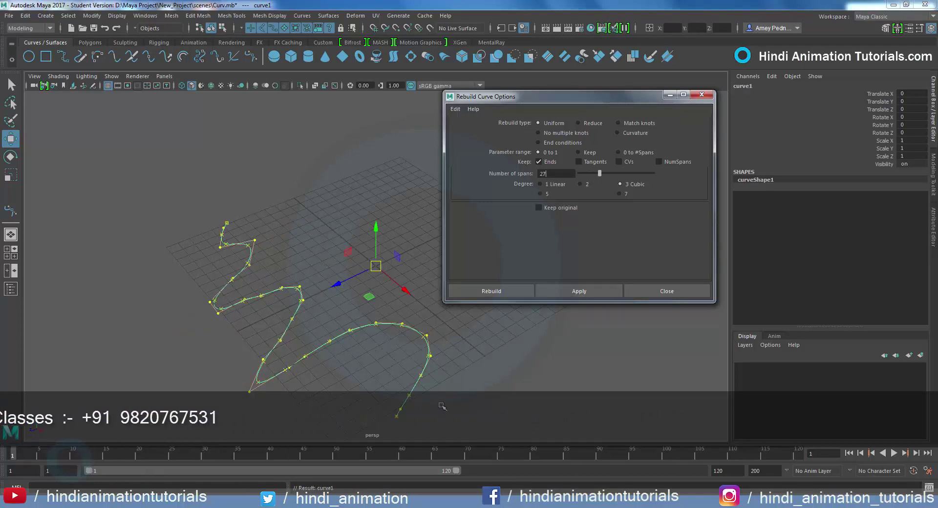
pyautogui.hotkey('ctrl', 'z')
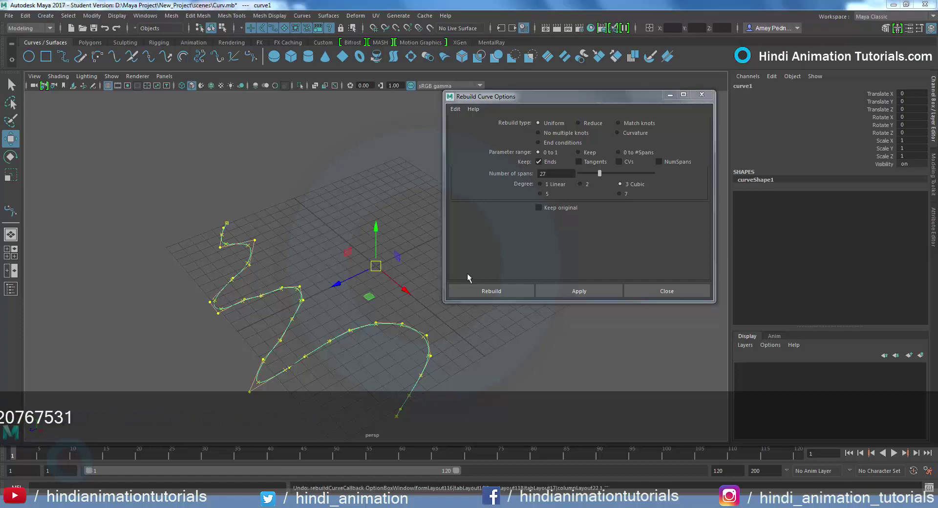
# Step: Rebuild curve1 as 3 Cubic with 4 spans, close the options, and reselect it
pyautogui.write('4')
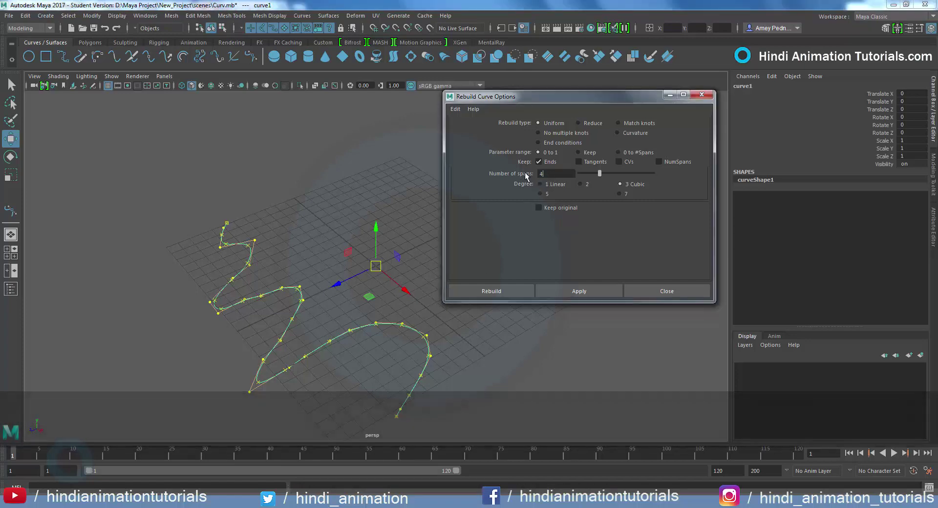
pyautogui.click(582, 293)
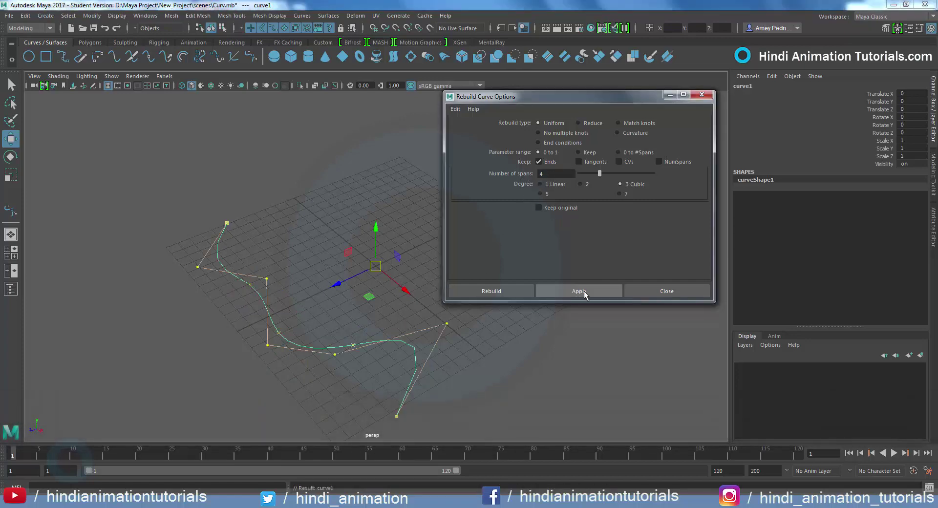
pyautogui.click(685, 292)
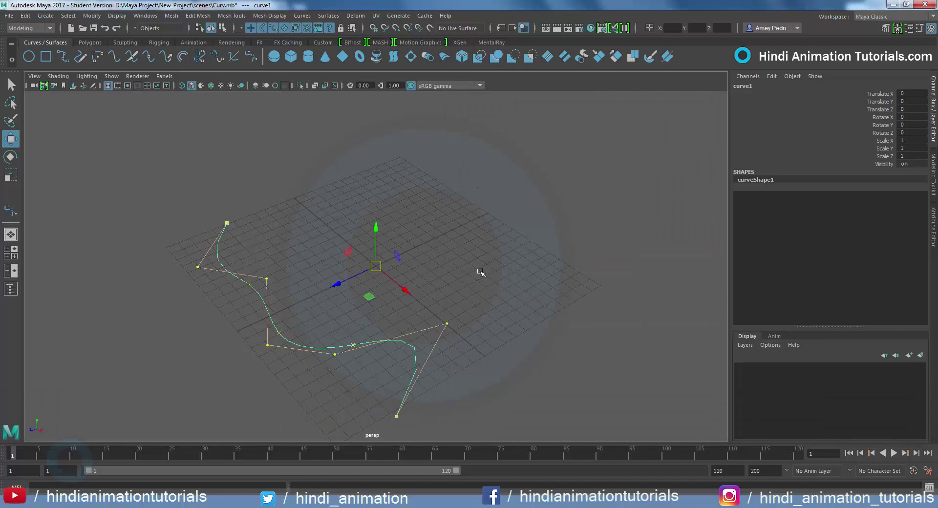
pyautogui.click(480, 272)
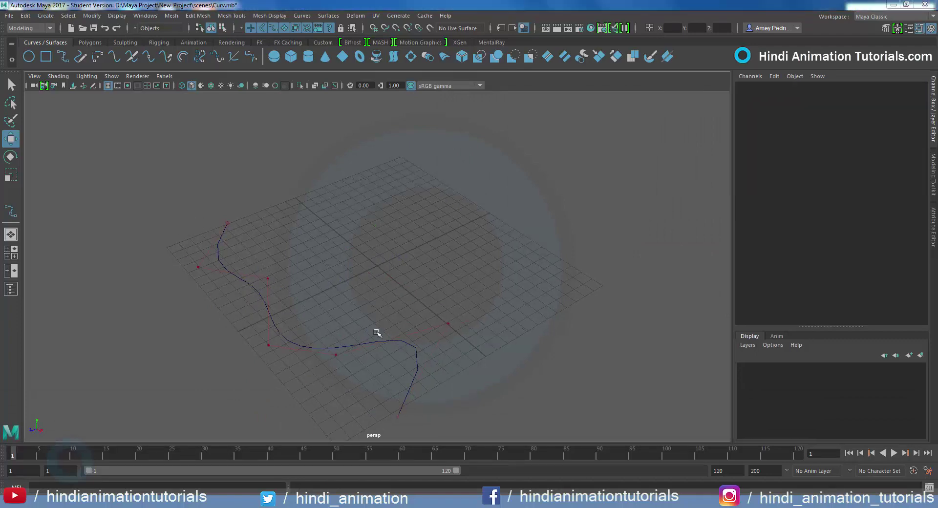
pyautogui.click(415, 349)
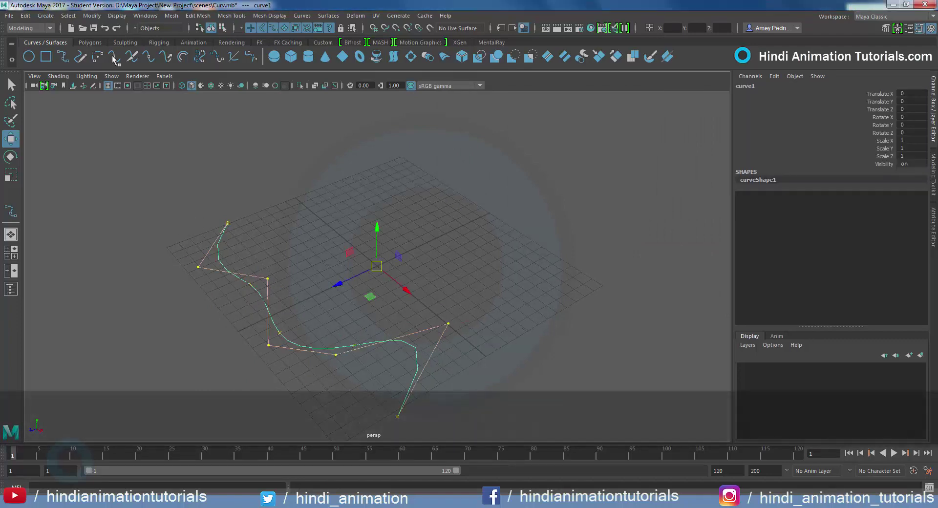
# Step: Create curve2 with Duplicate Special, using reset settings and Scale Z set to -1
pyautogui.click(25, 15)
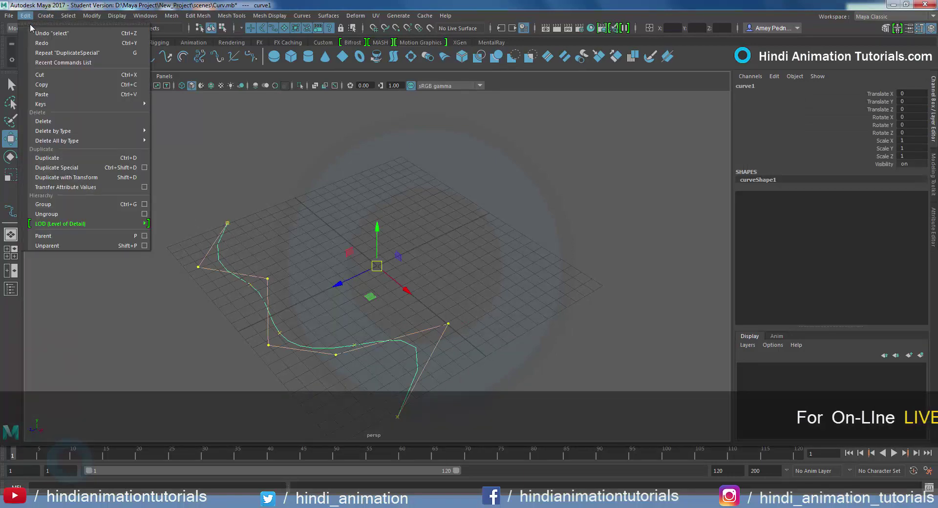
pyautogui.click(144, 167)
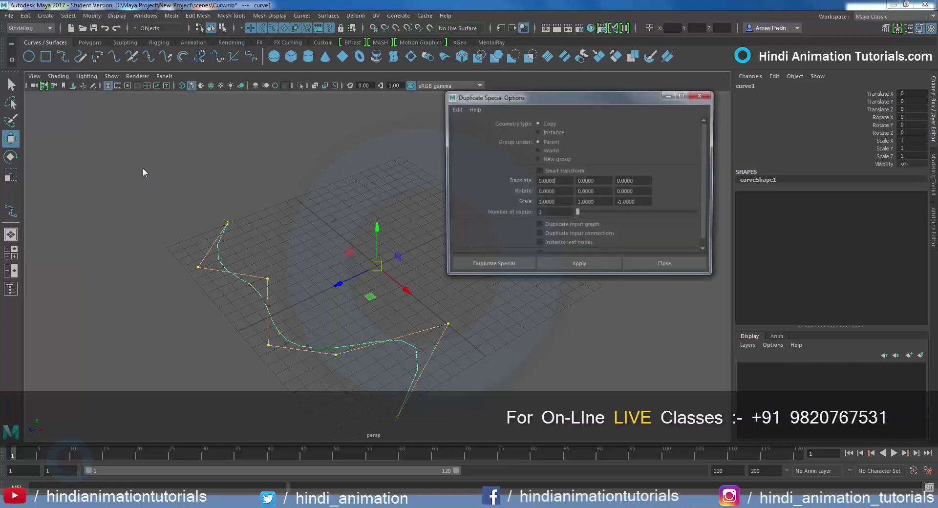
pyautogui.click(452, 110)
pyautogui.click(456, 127)
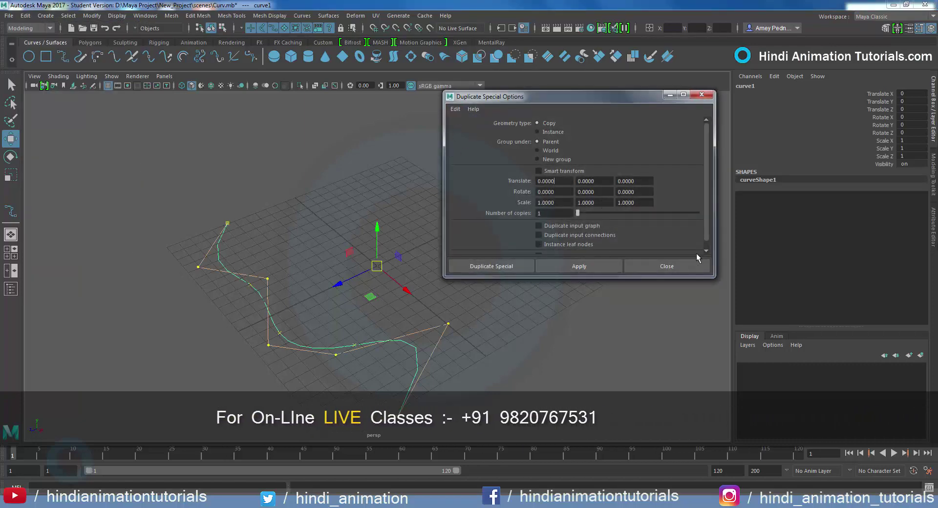
pyautogui.doubleClick(645, 203)
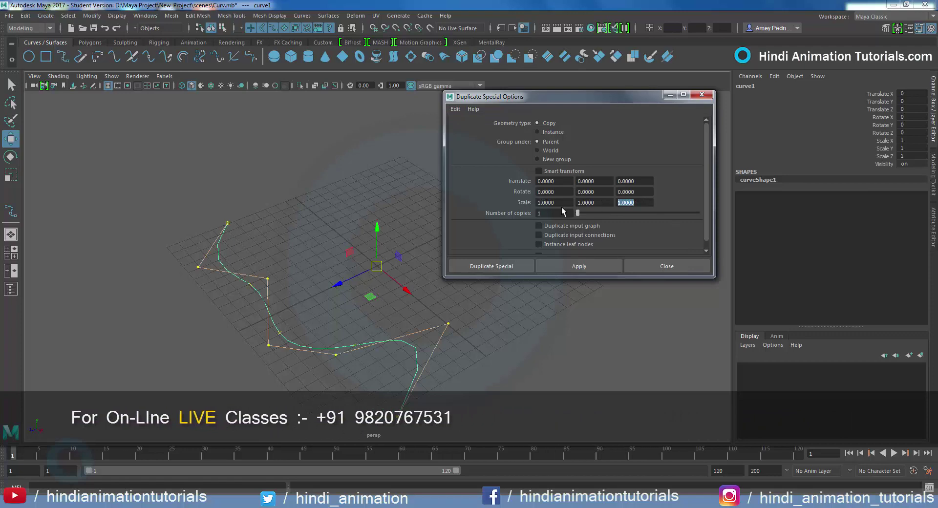
pyautogui.write('-1')
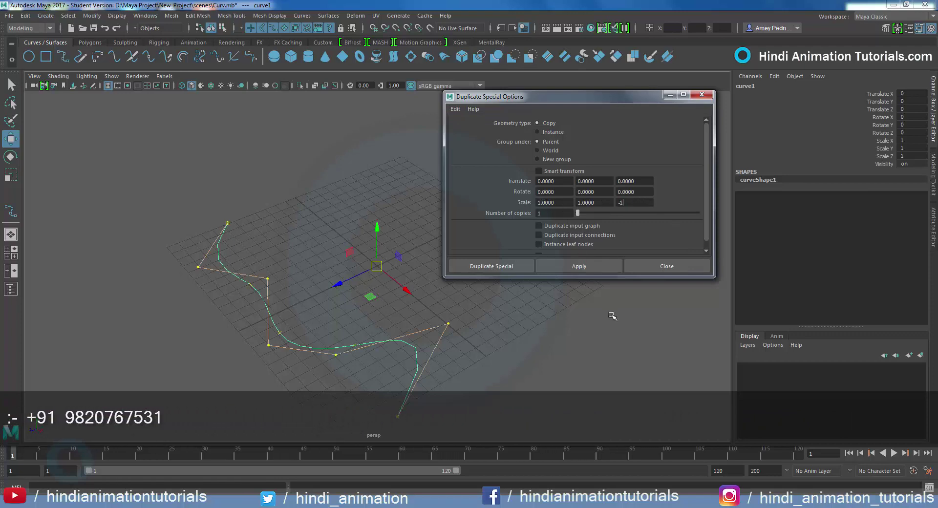
pyautogui.click(511, 266)
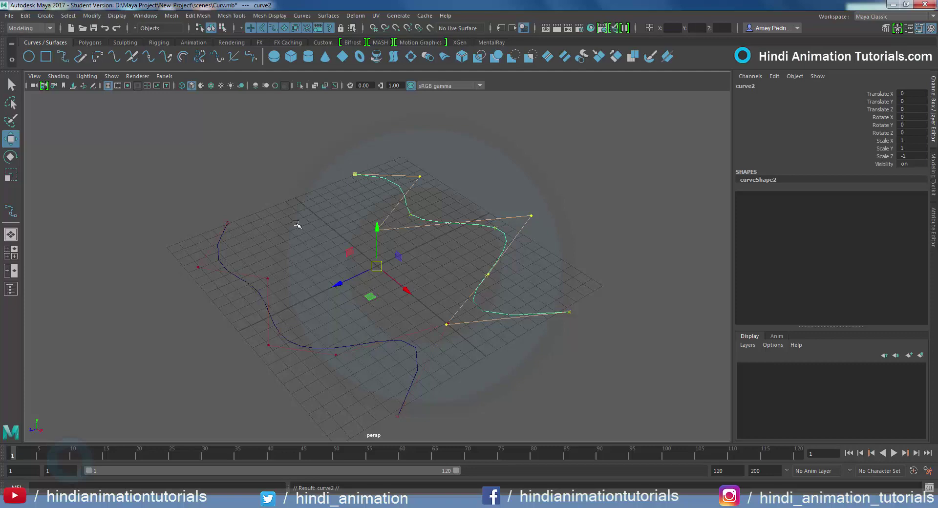
# Step: Attach both curves using default Attach Curves settings, then undo the result
pyautogui.keyDown('shift'); pyautogui.click(413, 347); pyautogui.keyUp('shift')
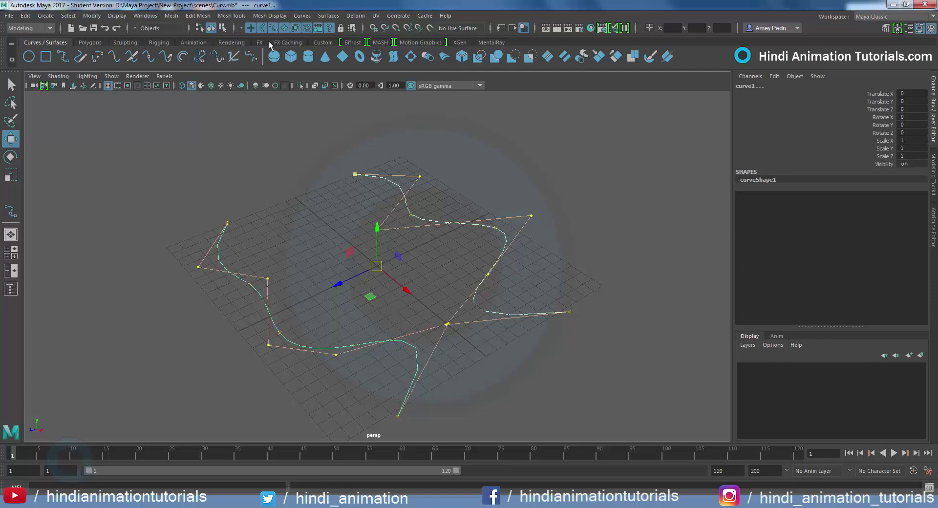
pyautogui.click(298, 16)
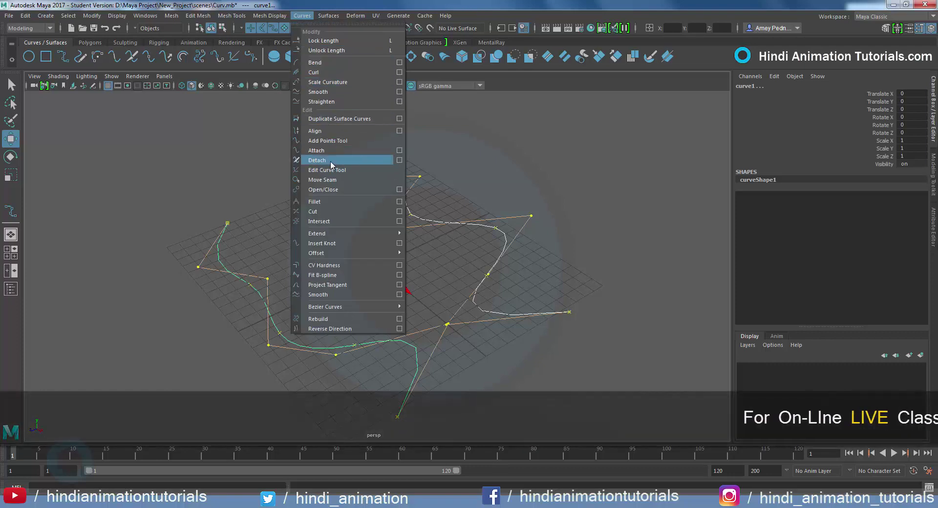
pyautogui.click(400, 151)
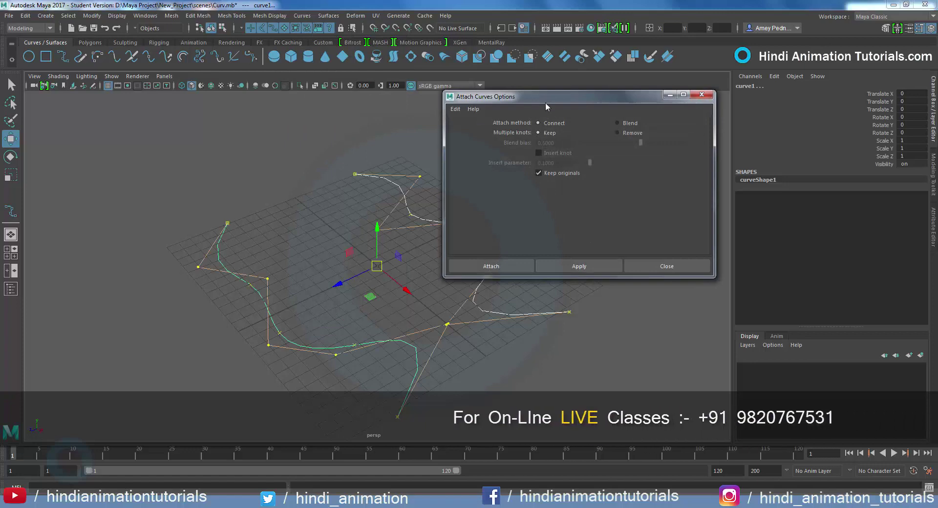
pyautogui.click(454, 109)
pyautogui.click(461, 127)
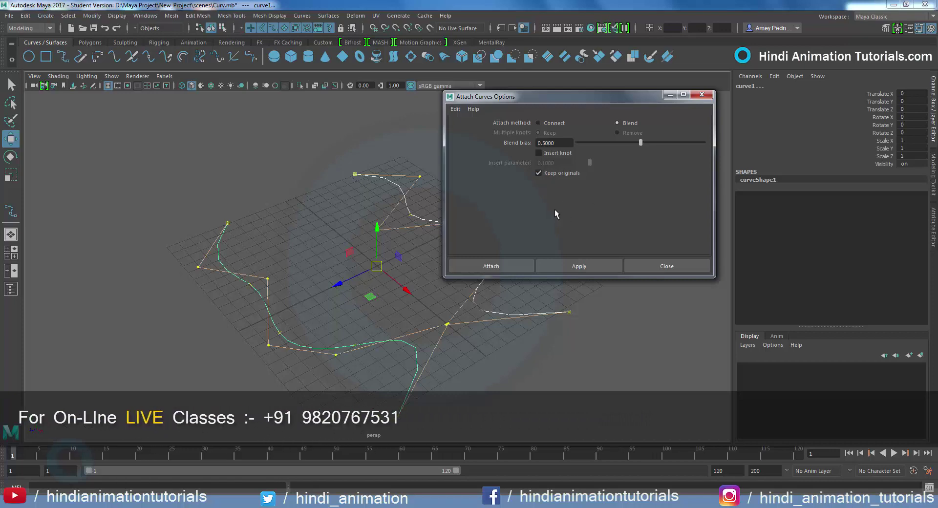
pyautogui.click(573, 272)
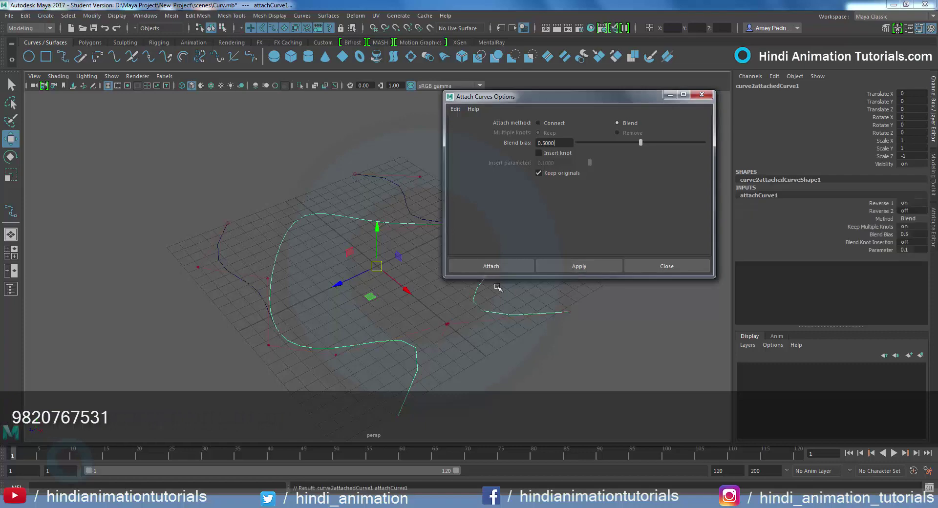
pyautogui.click(677, 268)
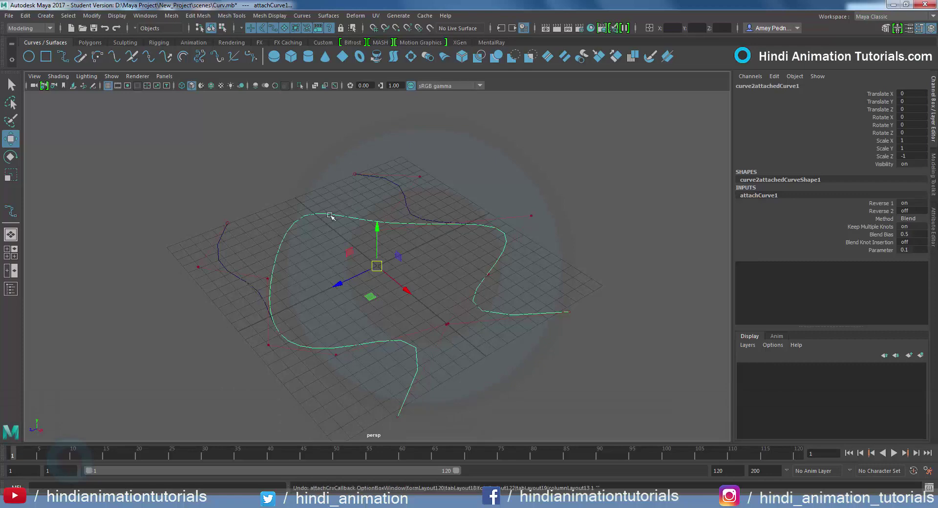
pyautogui.hotkey('ctrl', 'z')
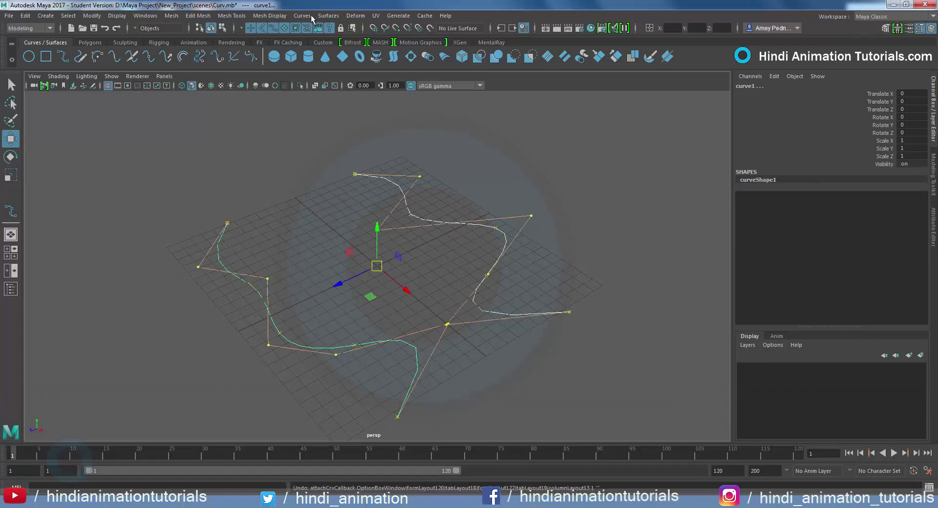
# Step: Reattach the curves with Keep originals unchecked, leaving a single curve2
pyautogui.click(311, 18)
pyautogui.click(403, 149)
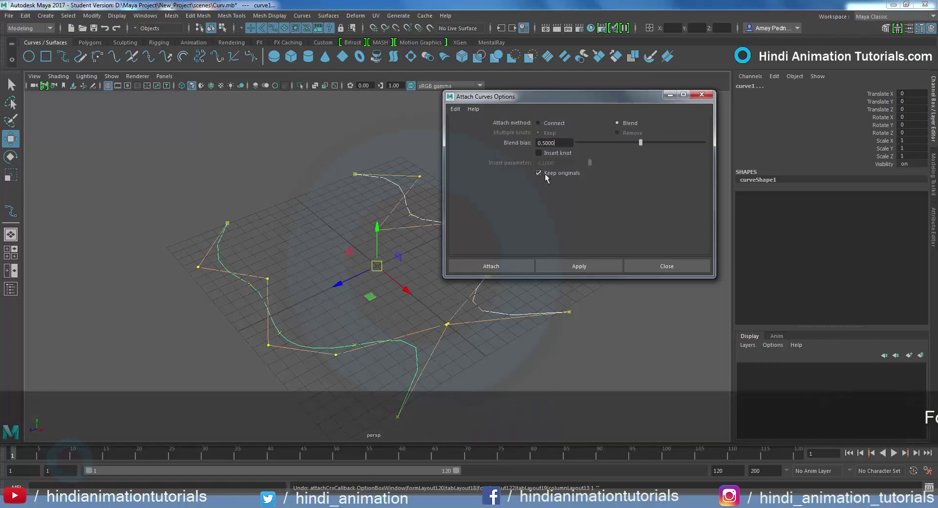
pyautogui.click(545, 173)
pyautogui.click(579, 267)
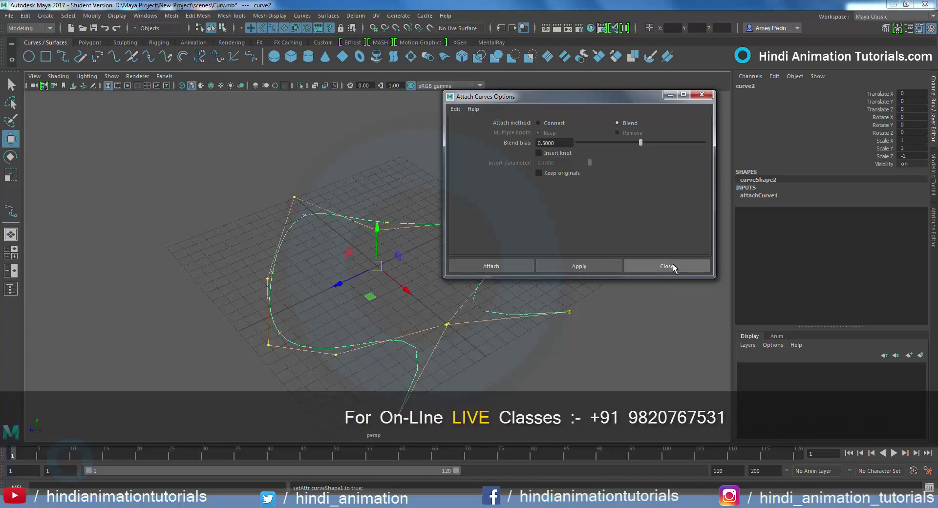
pyautogui.click(672, 266)
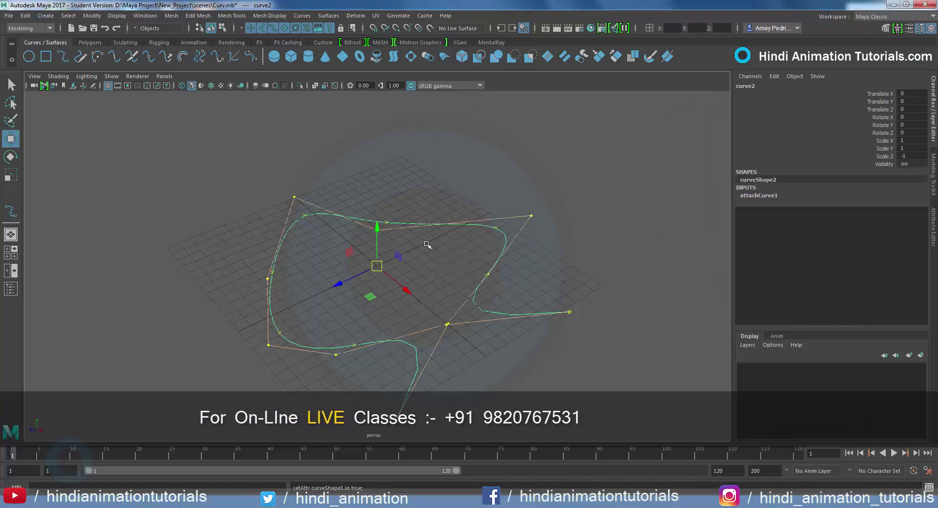
# Step: Close curve2 into a loop using Open/Close with Preserve shape, then reselect it
pyautogui.click(298, 15)
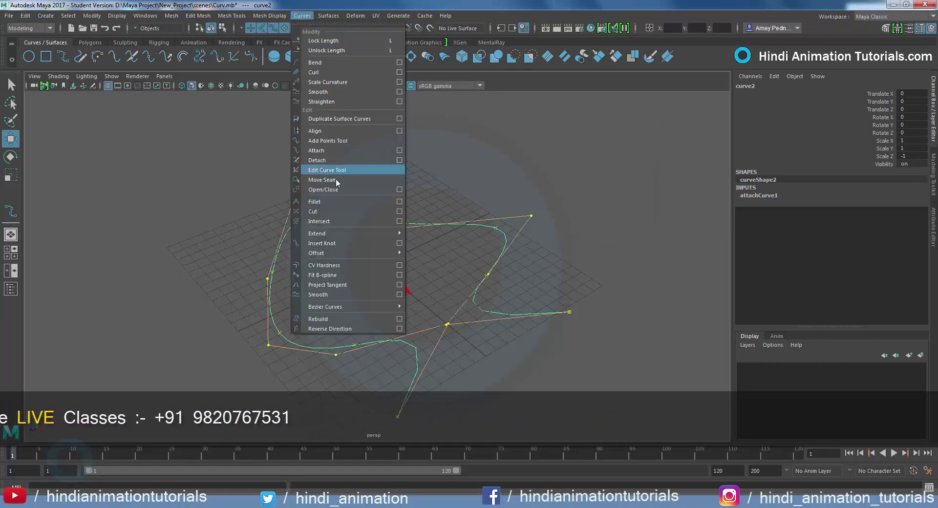
pyautogui.click(399, 190)
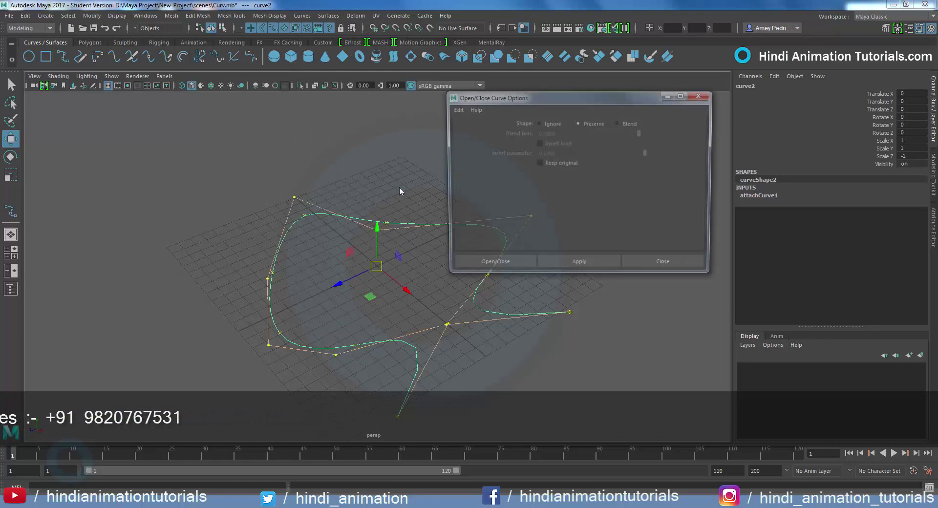
pyautogui.click(454, 109)
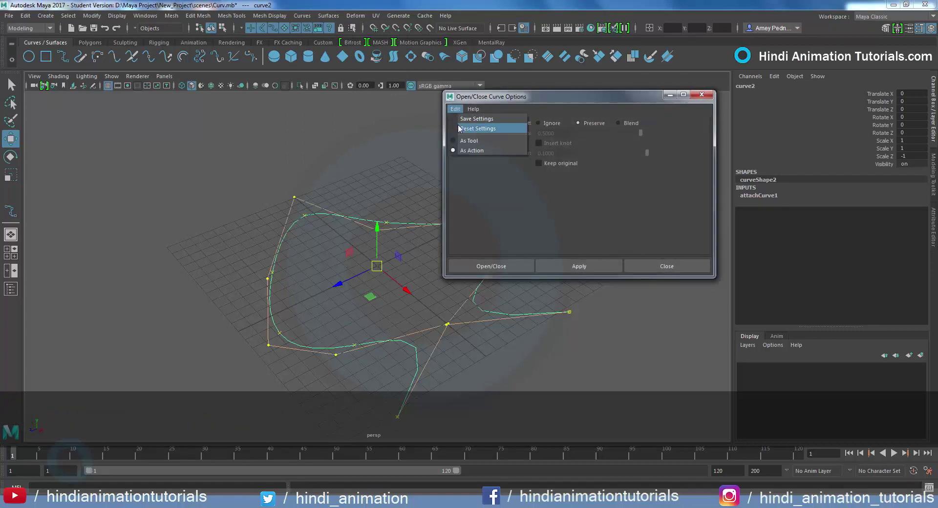
pyautogui.click(608, 266)
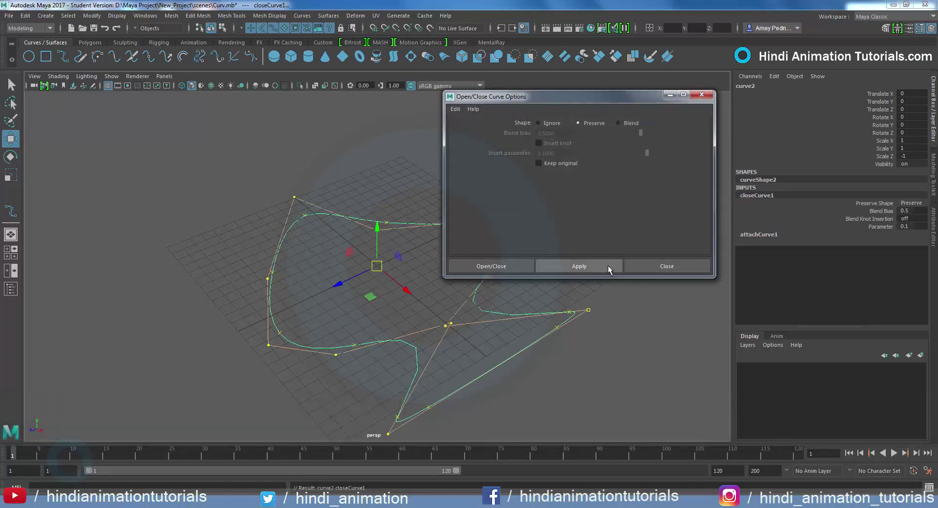
pyautogui.click(666, 266)
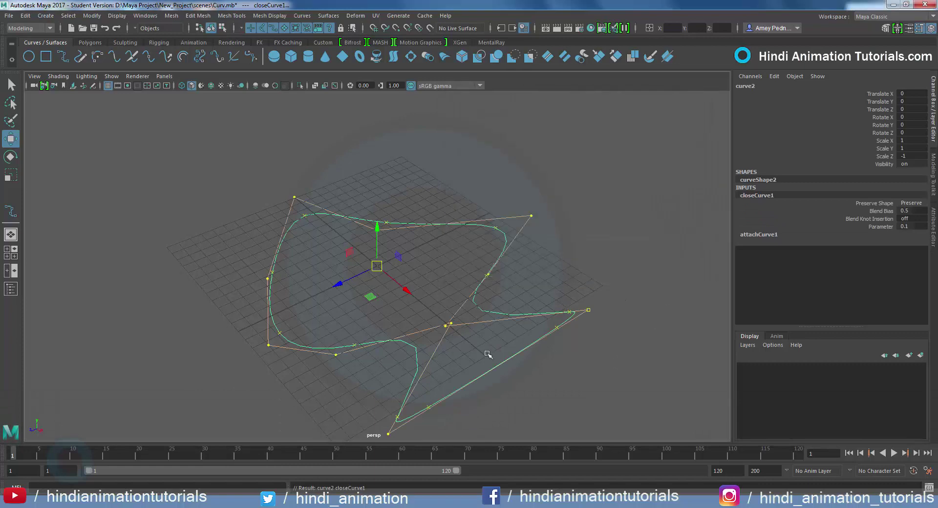
pyautogui.click(585, 279)
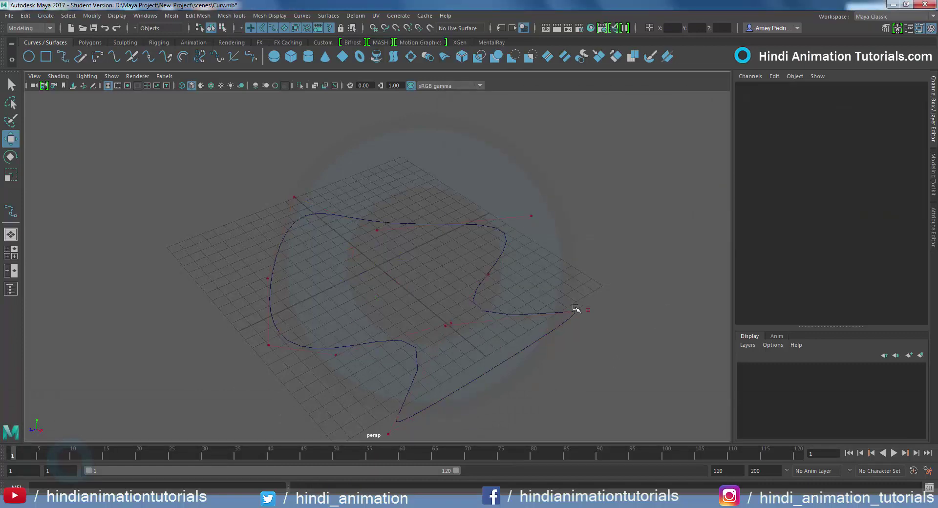
pyautogui.click(501, 232)
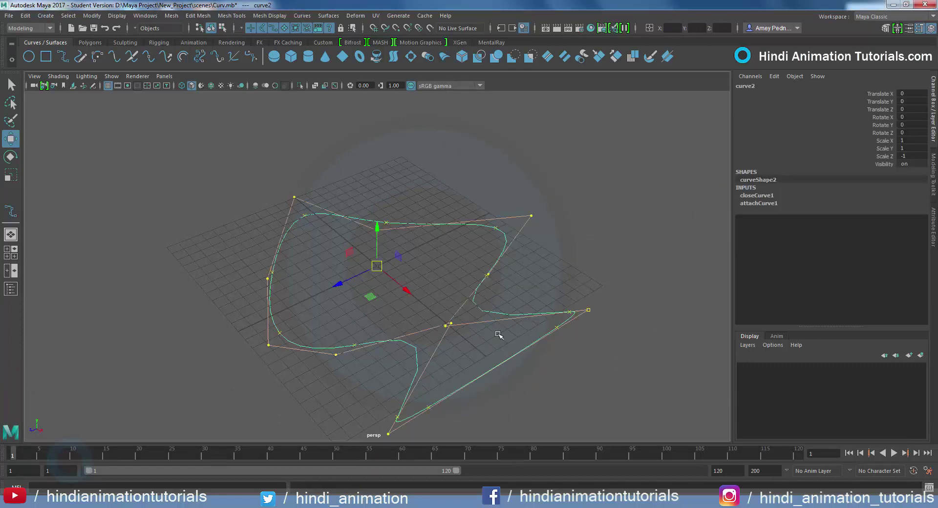
# Step: Save the scene and detach the loop at two picked curve points
pyautogui.hotkey('ctrl', 's')
pyautogui.press('q')
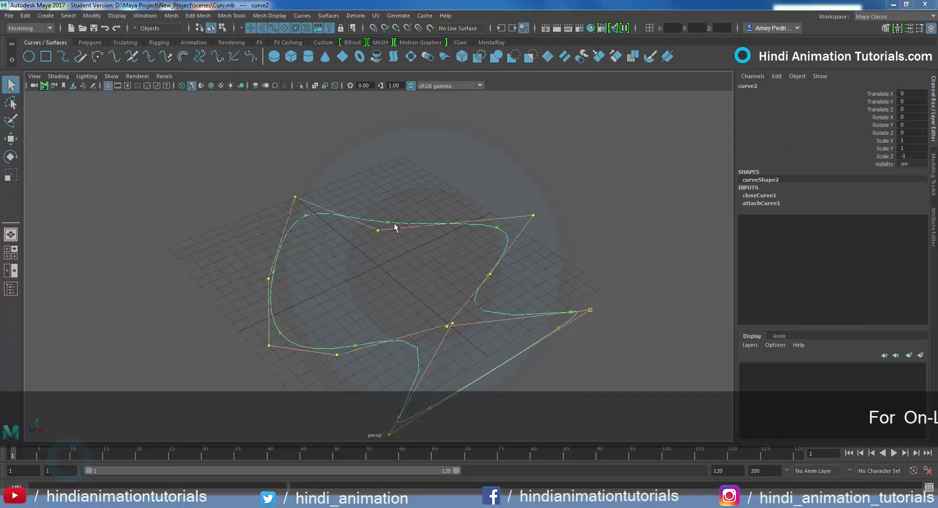
pyautogui.rightClick(394, 225)
pyautogui.click(394, 198)
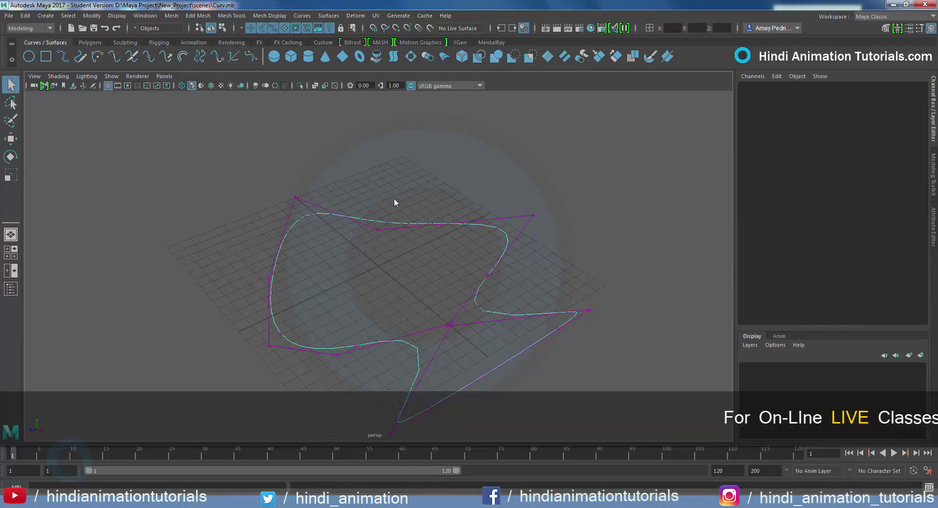
pyautogui.click(275, 268)
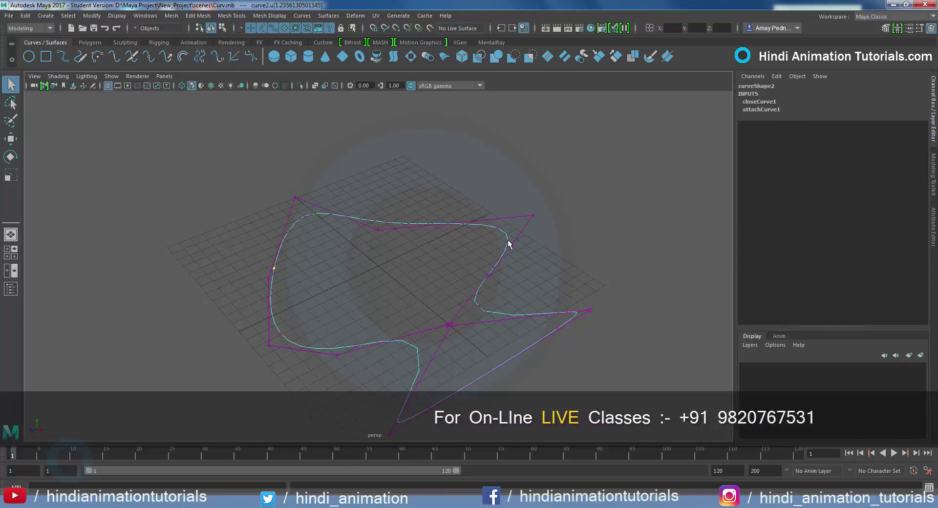
pyautogui.keyDown('shift'); pyautogui.click(476, 296); pyautogui.keyUp('shift')
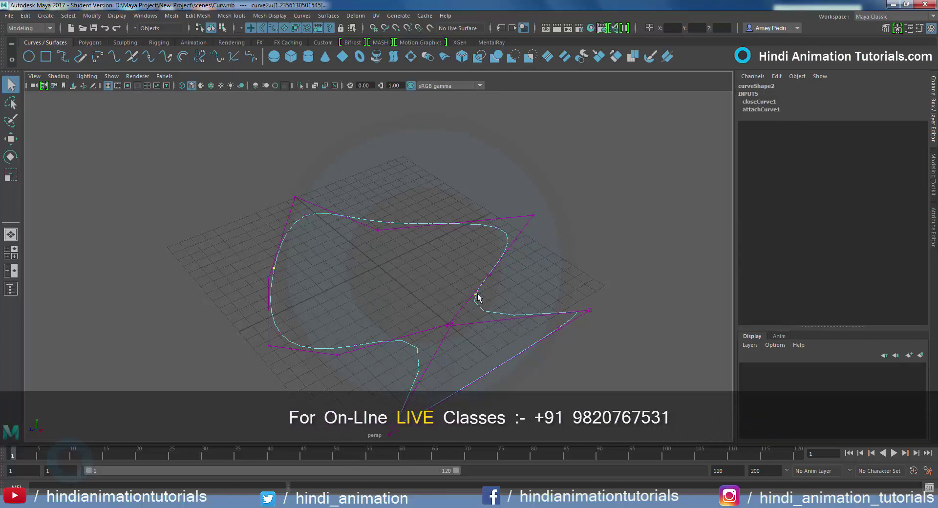
pyautogui.click(302, 15)
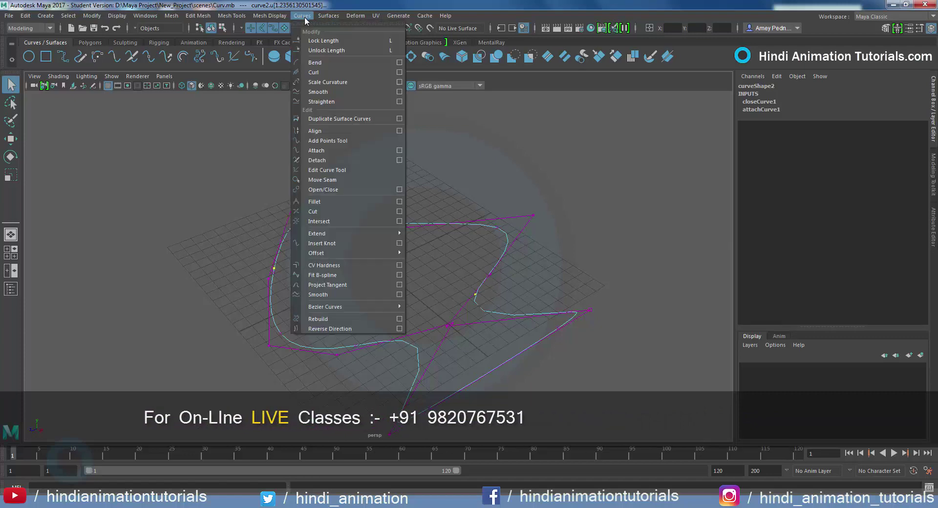
pyautogui.click(326, 161)
# Step: Move the lower detached piece to Translate X 5.015
pyautogui.click(396, 307)
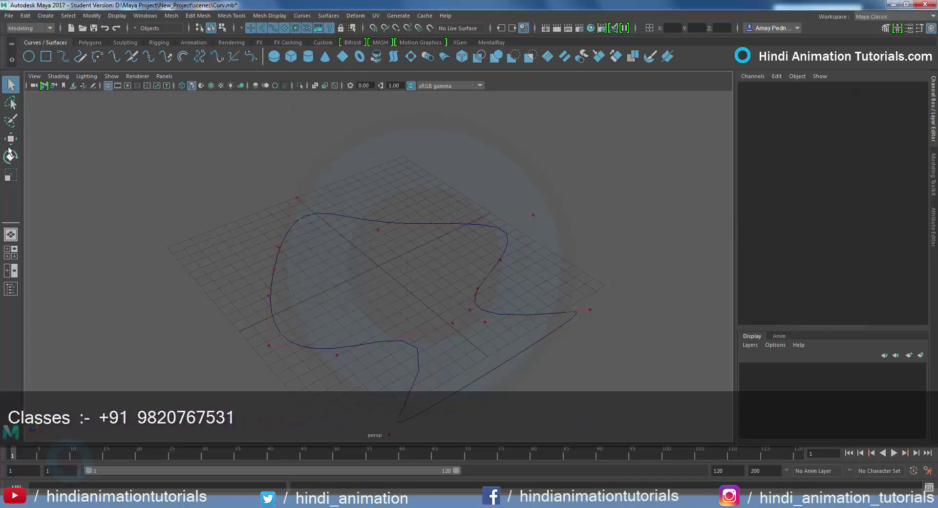
pyautogui.click(417, 372)
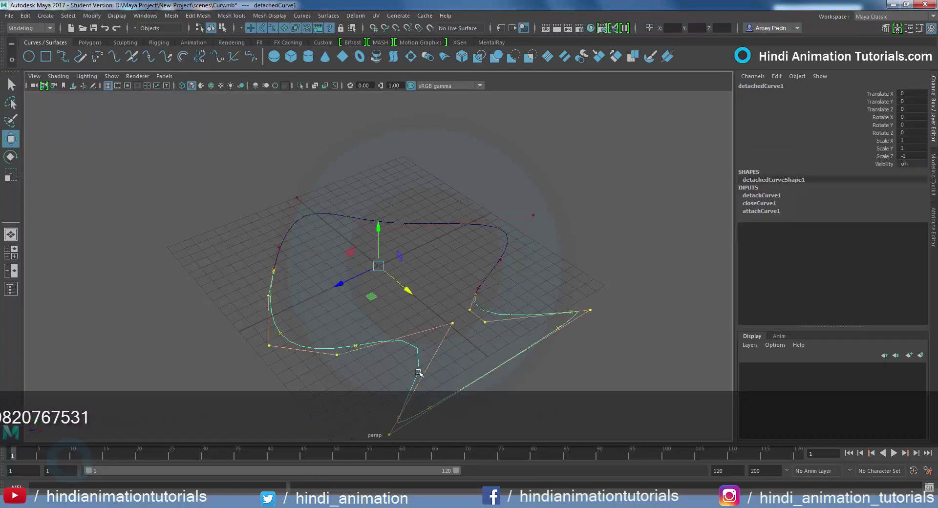
pyautogui.moveTo(413, 297); pyautogui.dragTo(458, 333)
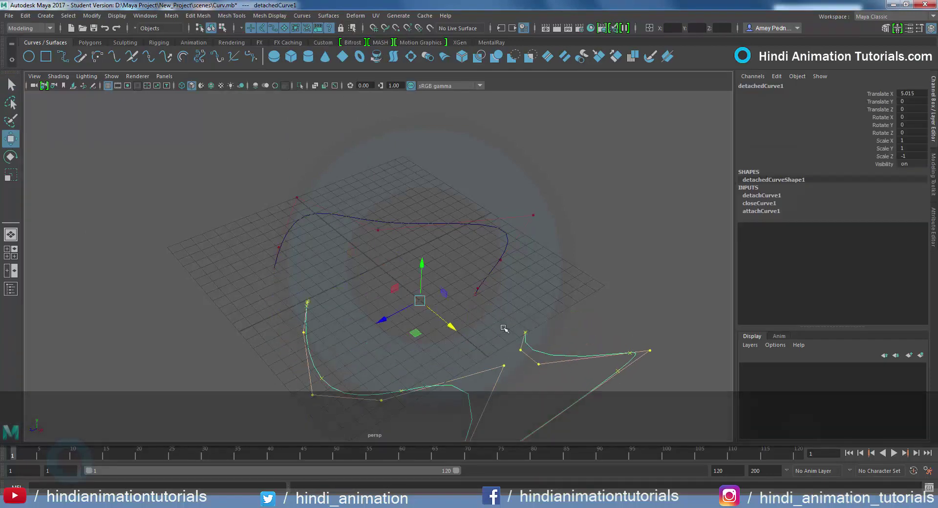
pyautogui.keyDown('alt'); pyautogui.moveTo(529, 249); pyautogui.dragTo(529, 247, button='middle'); pyautogui.keyUp('alt')
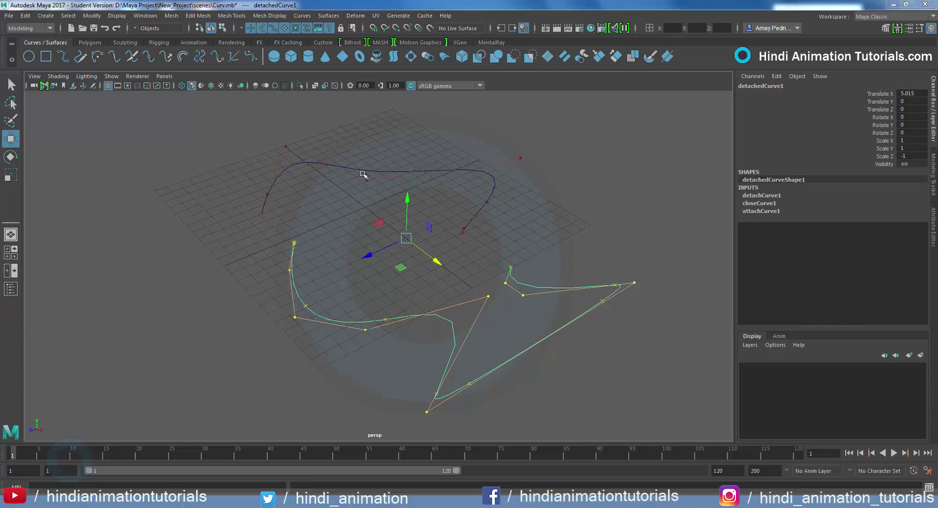
pyautogui.click(303, 16)
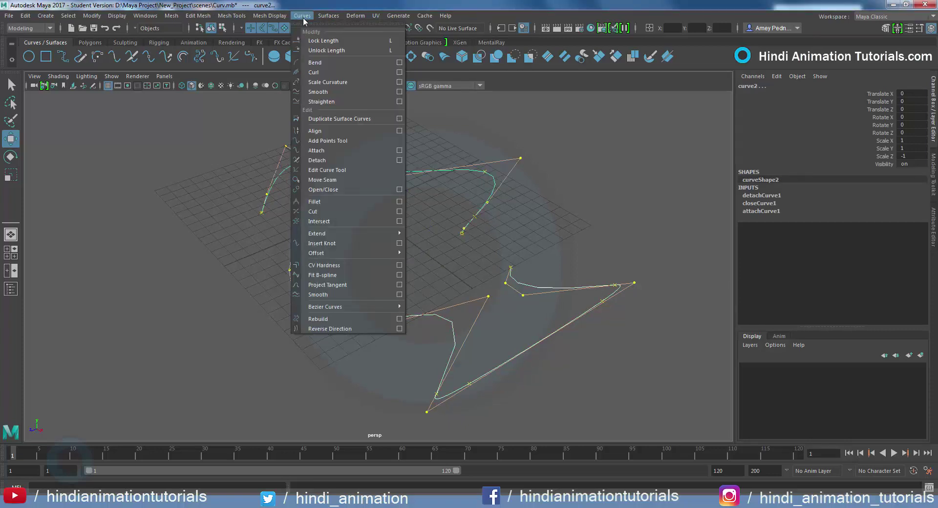
pyautogui.click(304, 150)
pyautogui.click(579, 245)
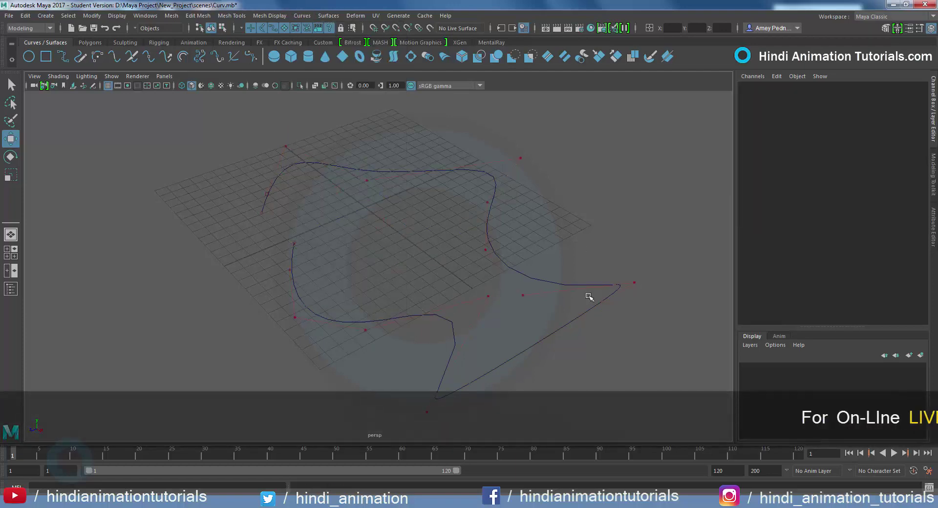
pyautogui.click(294, 285)
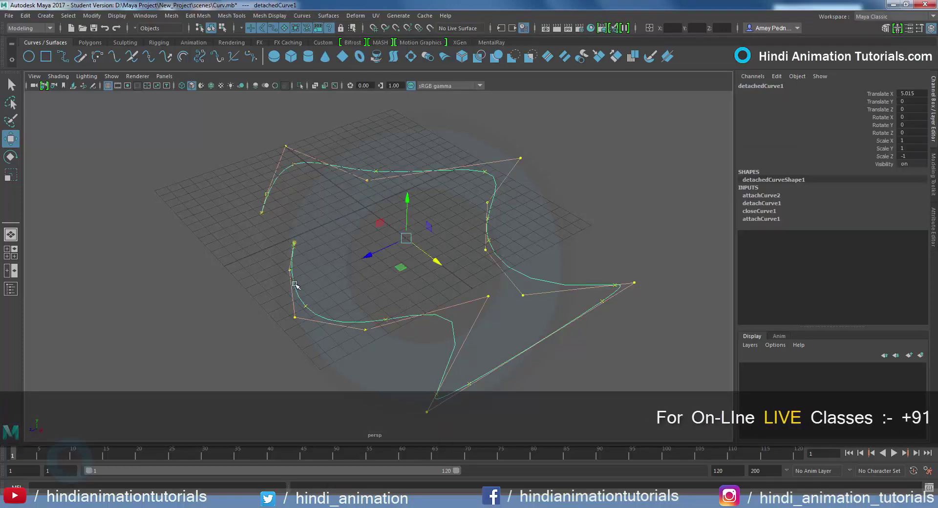
pyautogui.click(302, 17)
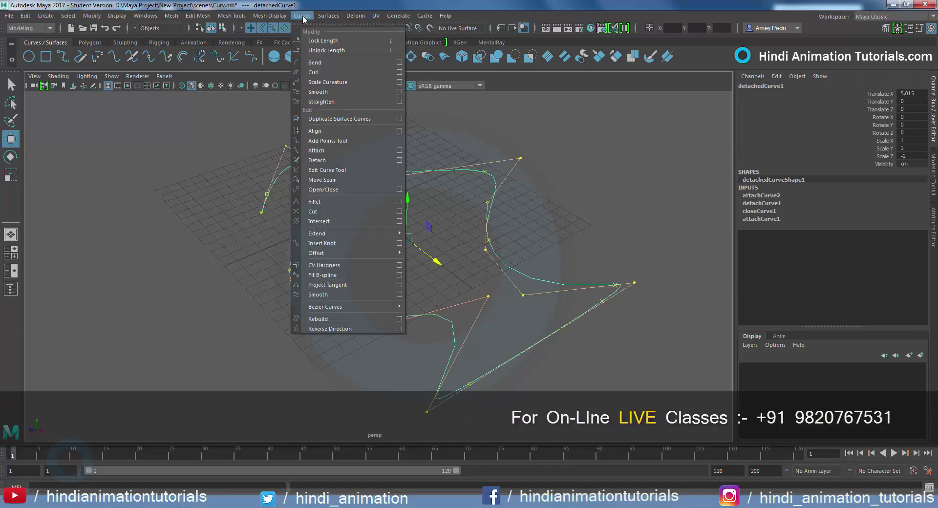
pyautogui.click(340, 190)
pyautogui.click(273, 183)
pyautogui.moveTo(274, 183)
pyautogui.keyDown('alt'); pyautogui.mouseDown()
pyautogui.moveTo(356, 240)
pyautogui.moveTo(256, 233)
pyautogui.mouseUp(); pyautogui.keyUp('alt')
pyautogui.click(483, 261)
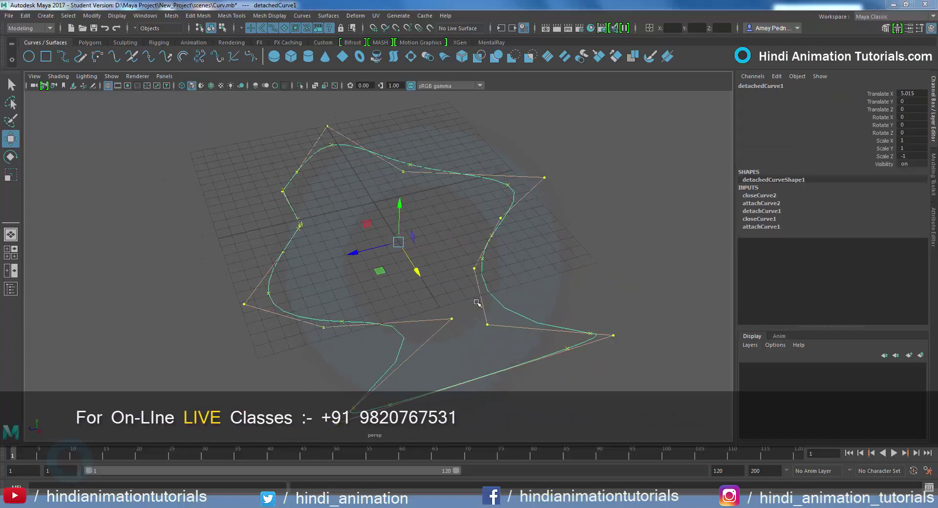
pyautogui.click(105, 29)
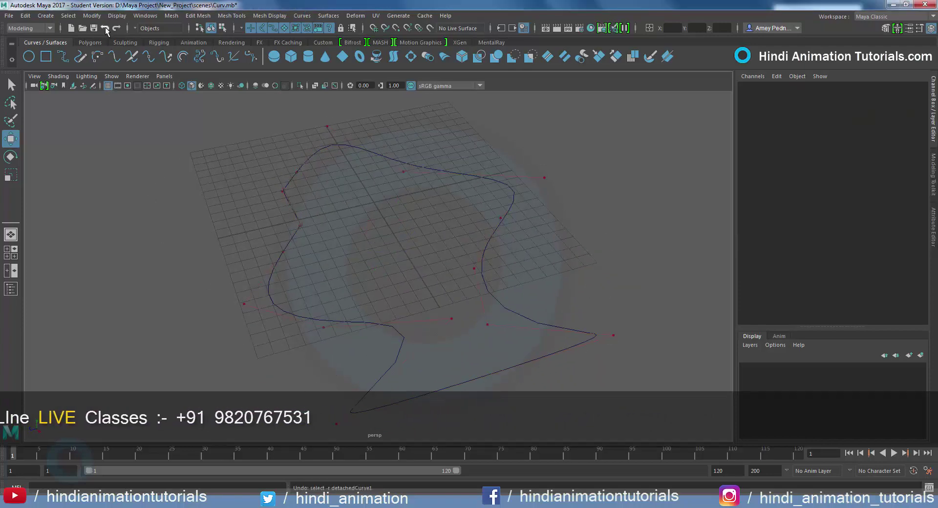
pyautogui.click(106, 29)
pyautogui.click(106, 29)
pyautogui.click(105, 30)
pyautogui.click(106, 29)
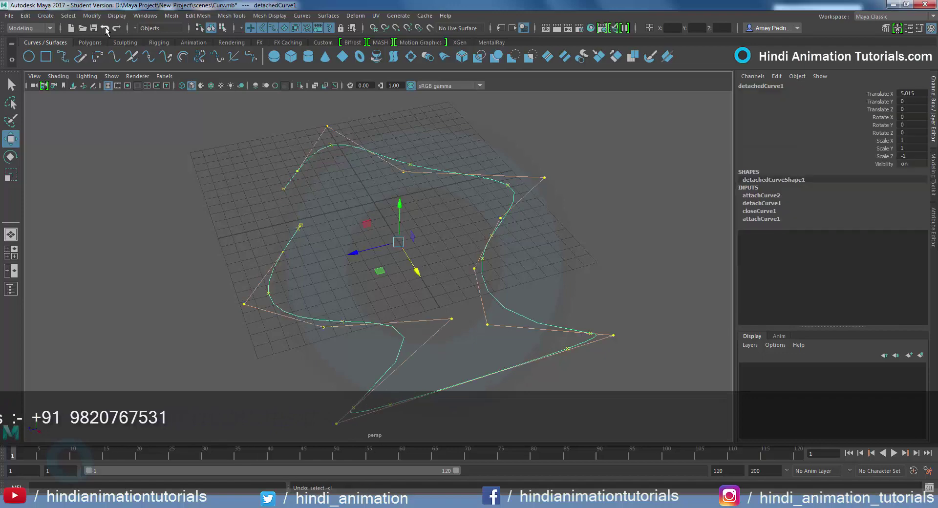
pyautogui.click(105, 30)
pyautogui.click(412, 251)
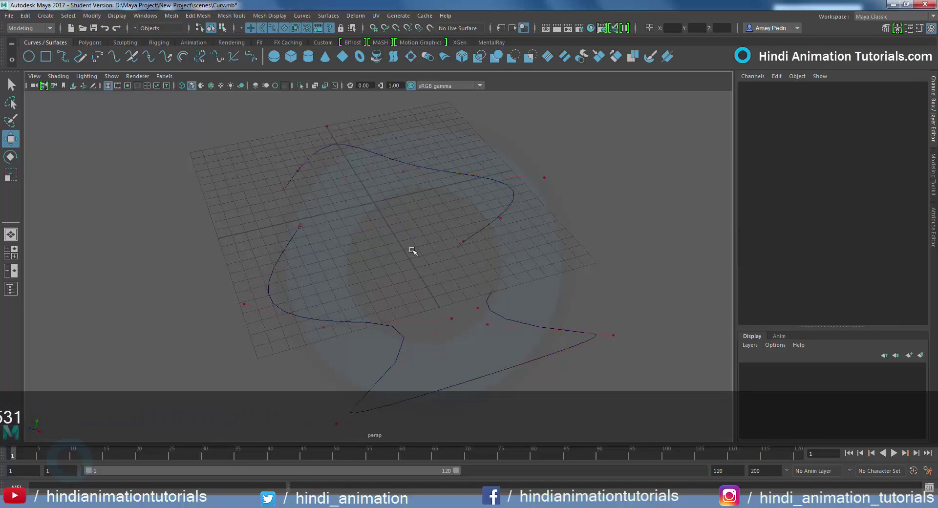
pyautogui.click(401, 336)
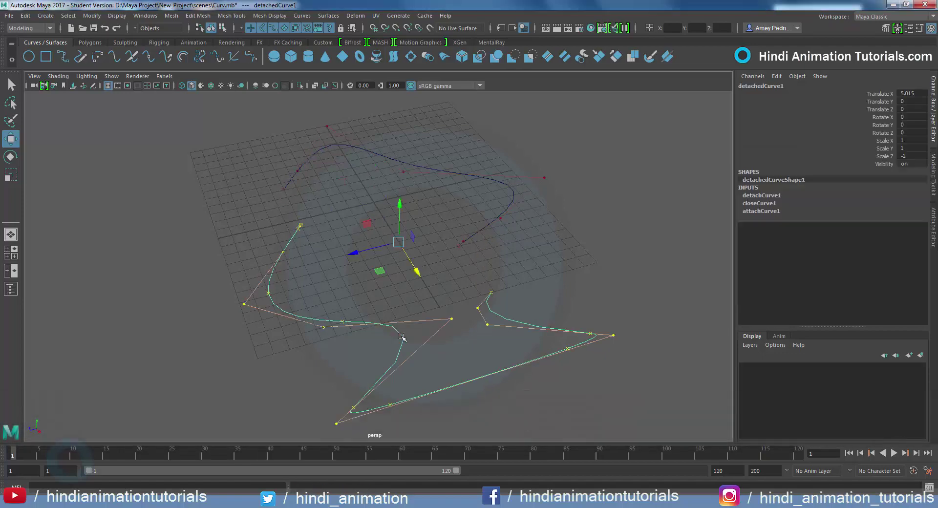
# Step: Extend the curve end by 20.1342, then by 9.396, using Extend Curve
pyautogui.click(298, 16)
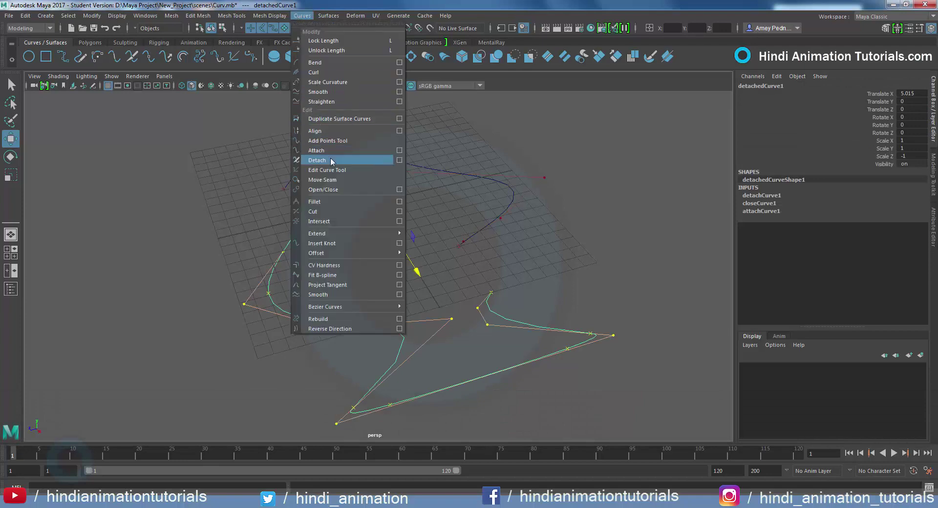
pyautogui.moveTo(317, 233)
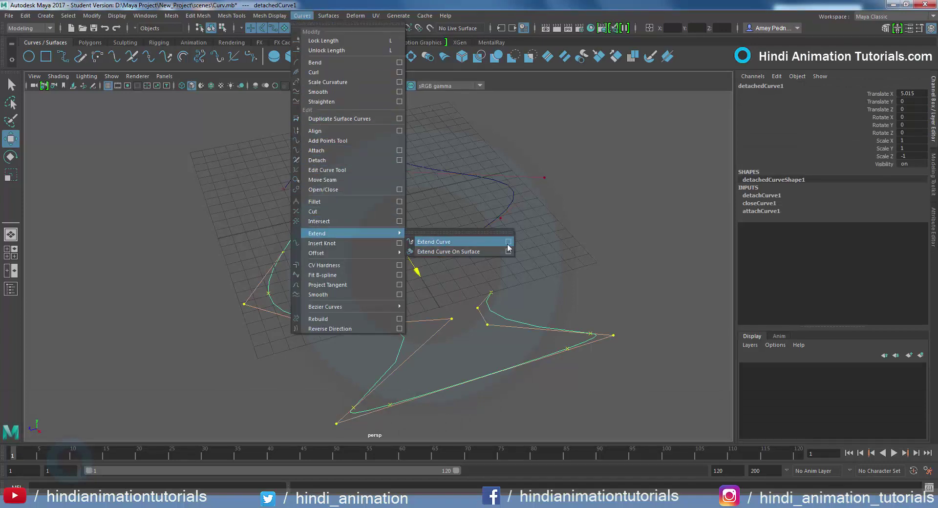
pyautogui.click(508, 244)
pyautogui.moveTo(541, 95)
pyautogui.mouseDown()
pyautogui.moveTo(220, 286)
pyautogui.moveTo(713, 258)
pyautogui.mouseUp()
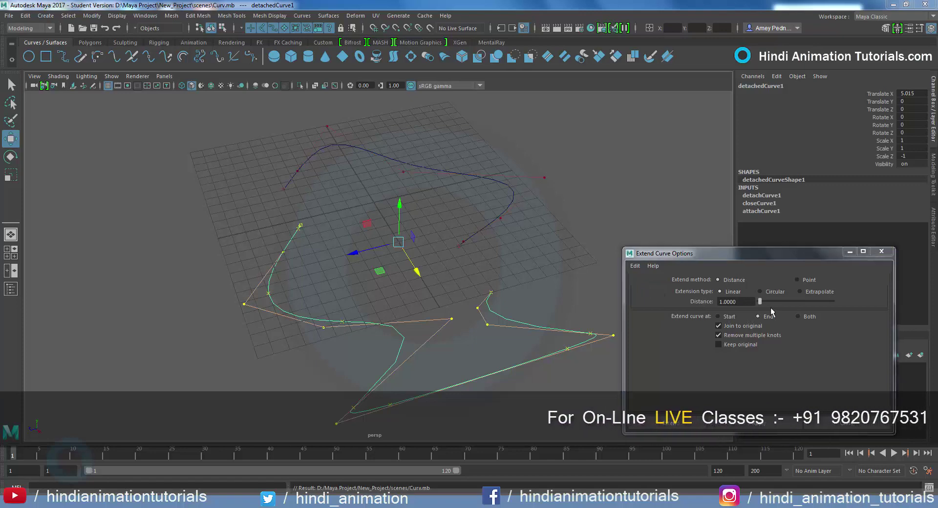
pyautogui.moveTo(760, 303); pyautogui.dragTo(774, 302)
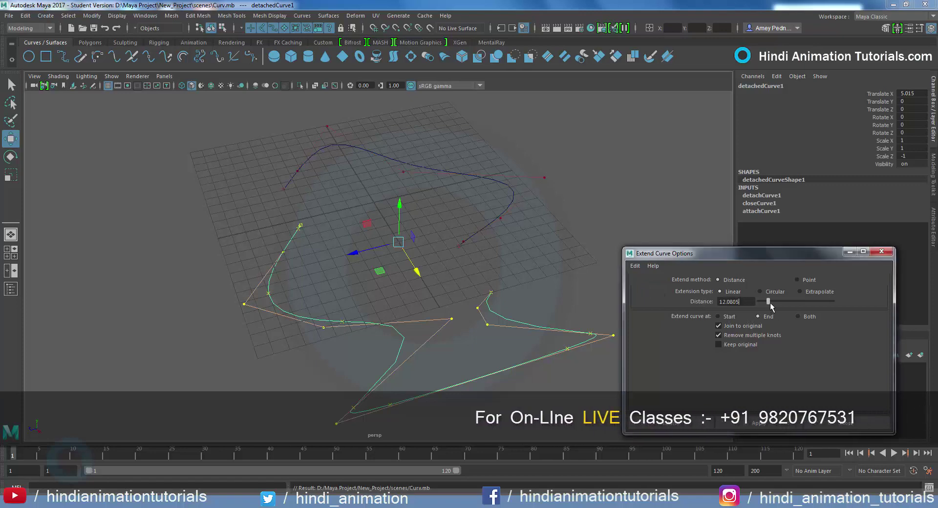
pyautogui.click(756, 425)
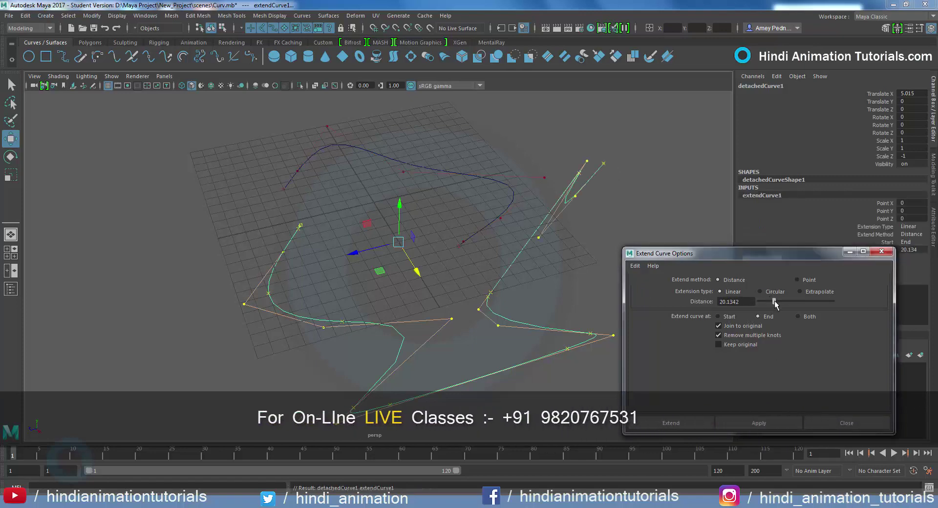
pyautogui.moveTo(773, 301); pyautogui.dragTo(765, 302)
pyautogui.click(758, 423)
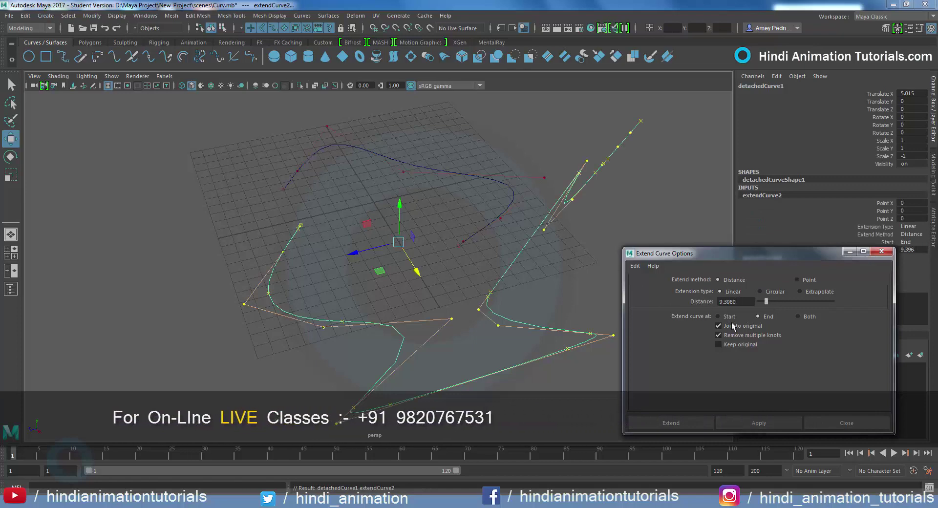
# Step: Extend the curve from its start, then undo all extensions and deselect
pyautogui.click(717, 316)
pyautogui.moveTo(766, 301); pyautogui.dragTo(773, 302)
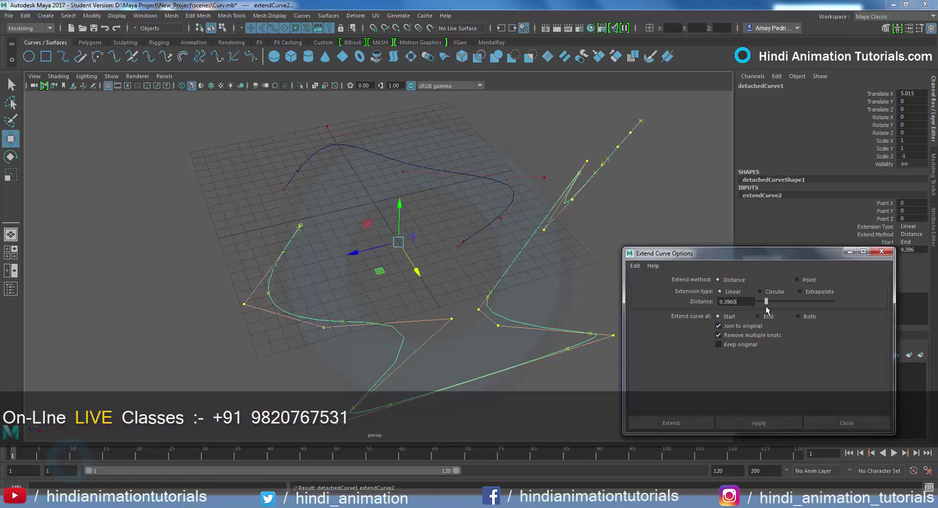
pyautogui.click(758, 423)
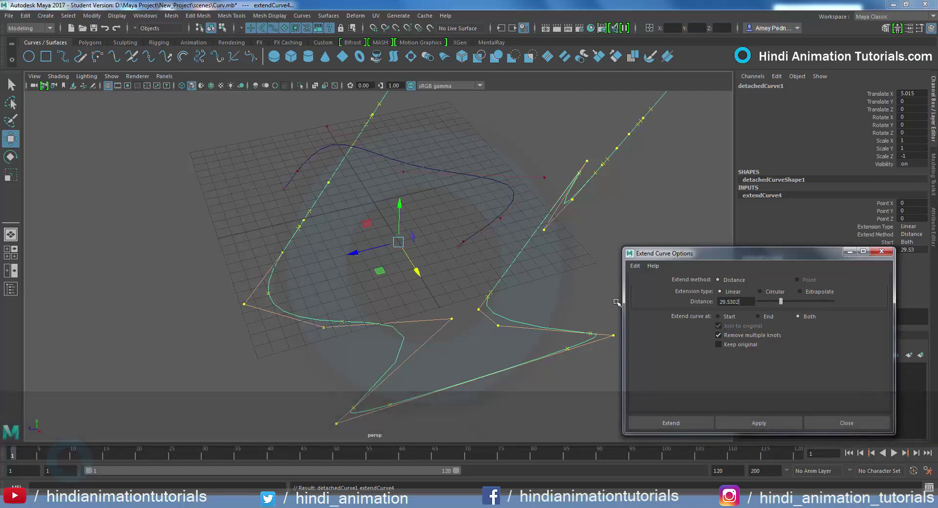
pyautogui.scroll(-3, 561, 269)
pyautogui.click(104, 29)
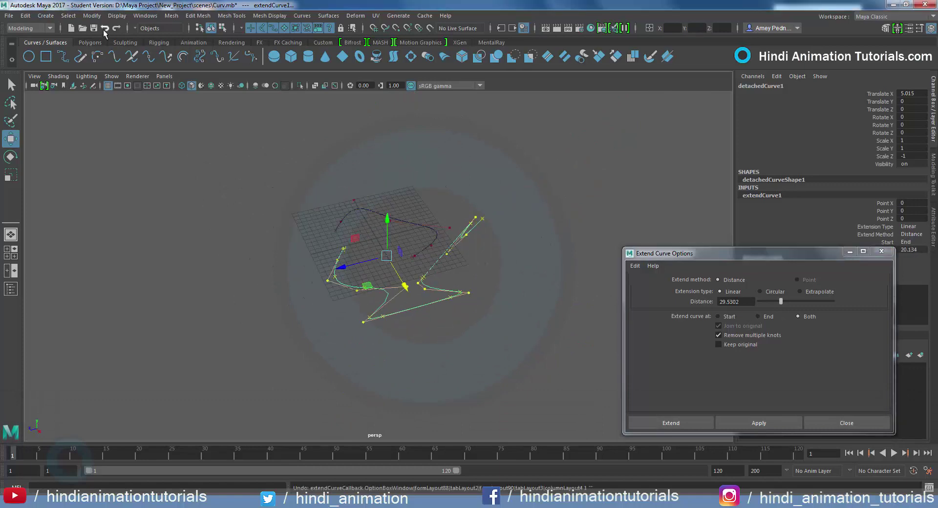
pyautogui.click(104, 30)
pyautogui.click(418, 313)
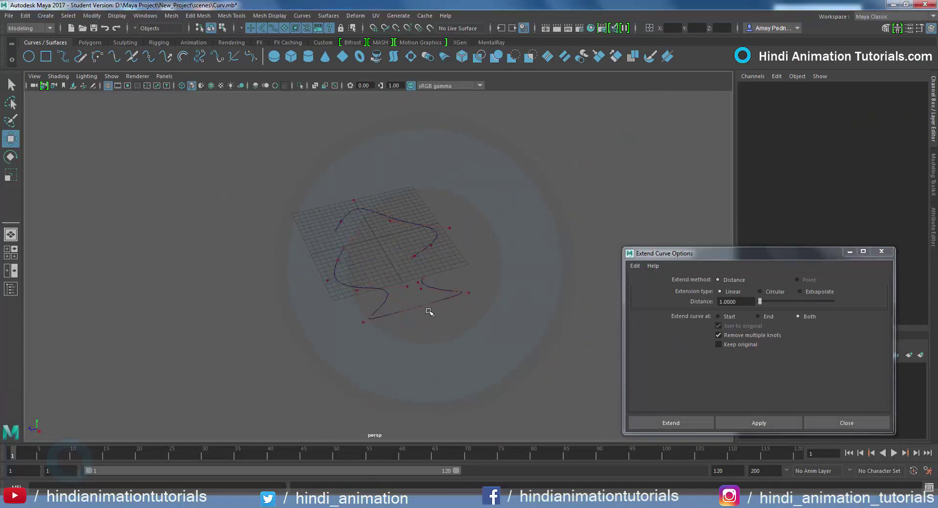
pyautogui.scroll(2, 425, 313)
pyautogui.scroll(2, 426, 313)
pyautogui.scroll(2, 428, 312)
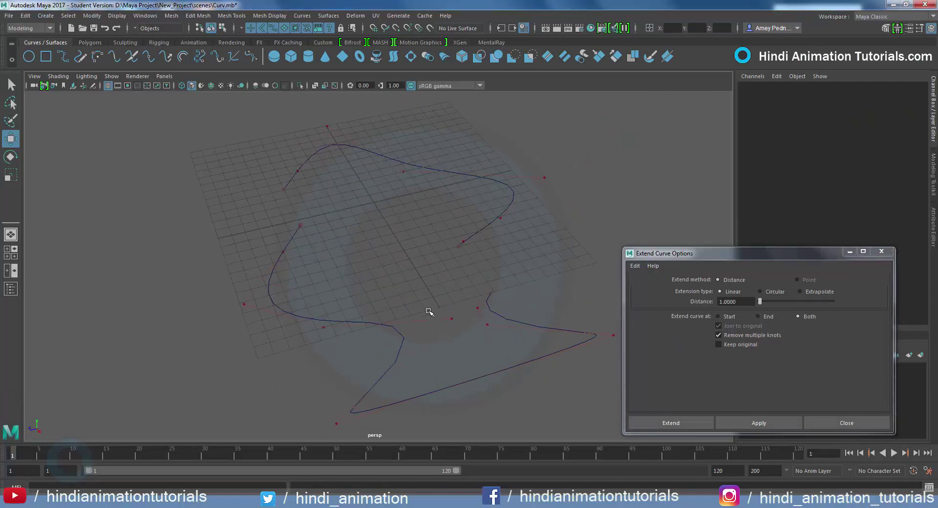
# Step: Create an offset copy of the upper curve at distance 1 with reset Offset Curve settings
pyautogui.click(849, 423)
pyautogui.click(408, 162)
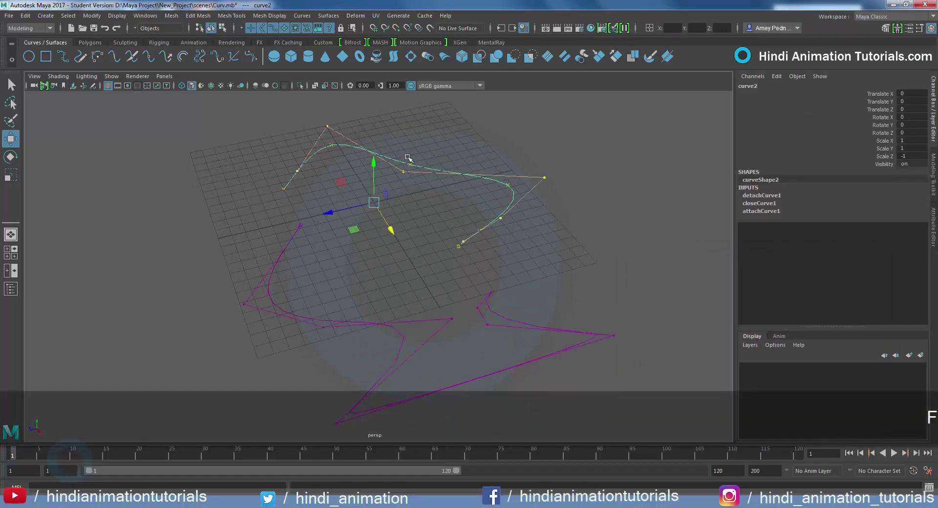
pyautogui.click(302, 15)
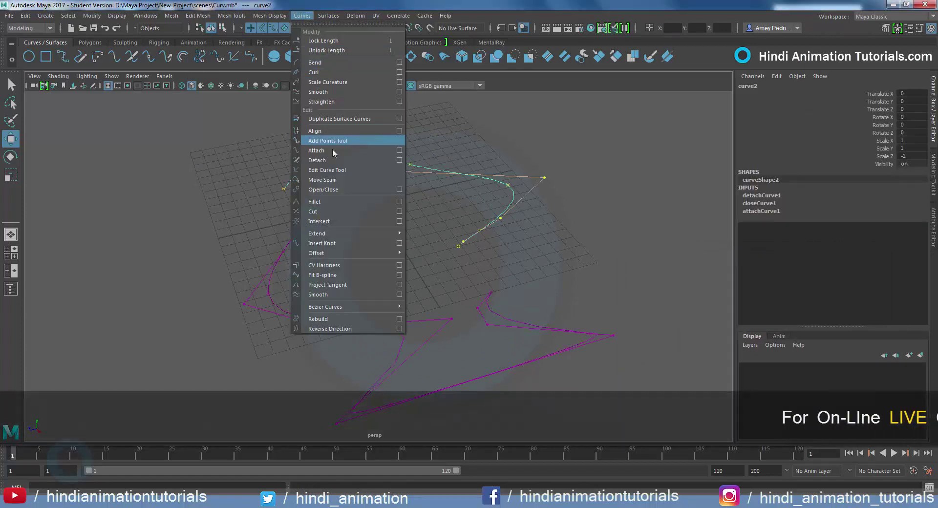
pyautogui.moveTo(323, 253)
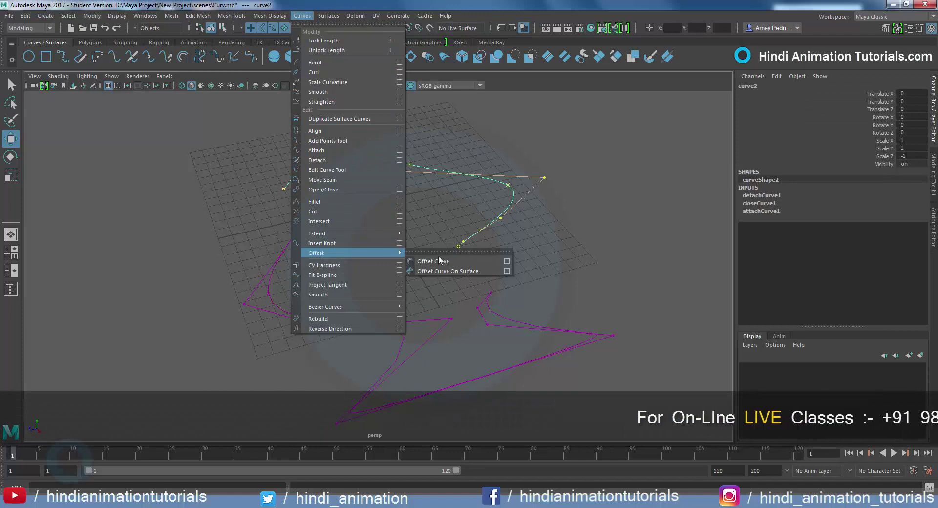
pyautogui.click(506, 261)
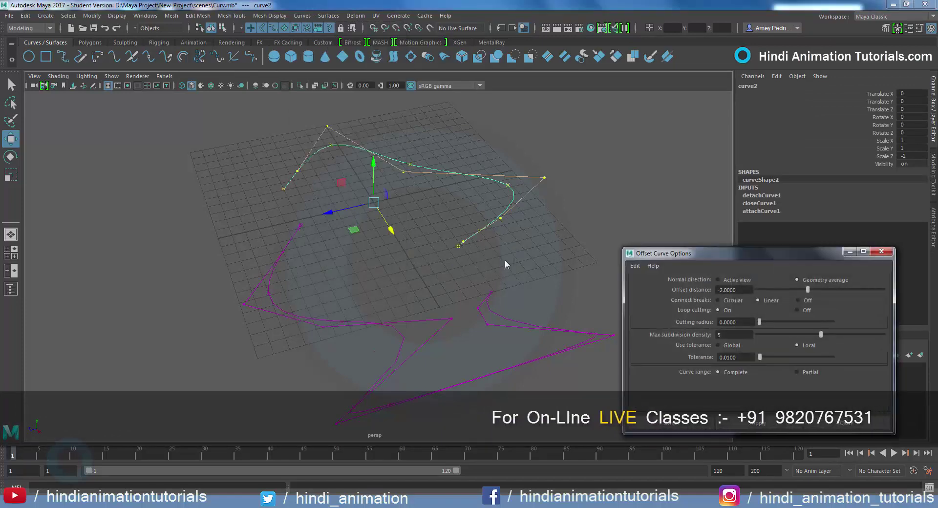
pyautogui.click(635, 266)
pyautogui.click(654, 284)
pyautogui.moveTo(695, 248); pyautogui.dragTo(665, 119)
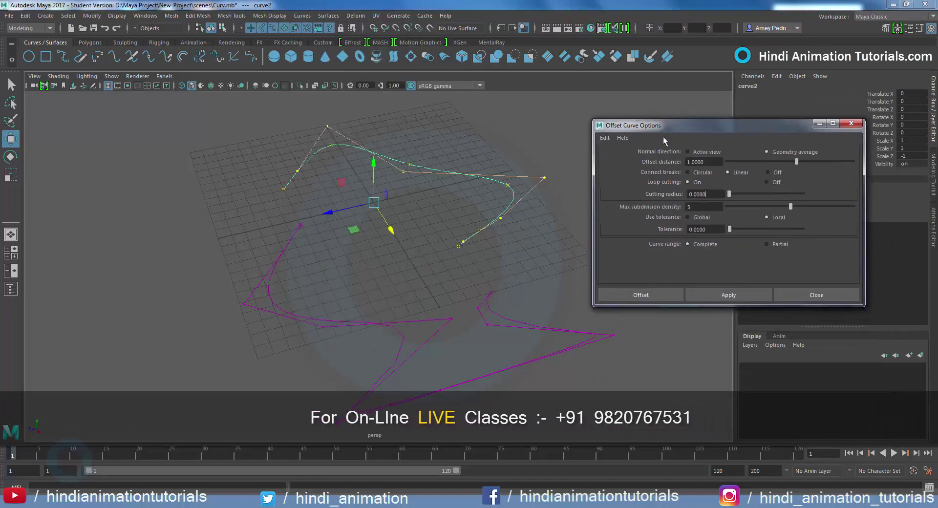
pyautogui.click(726, 298)
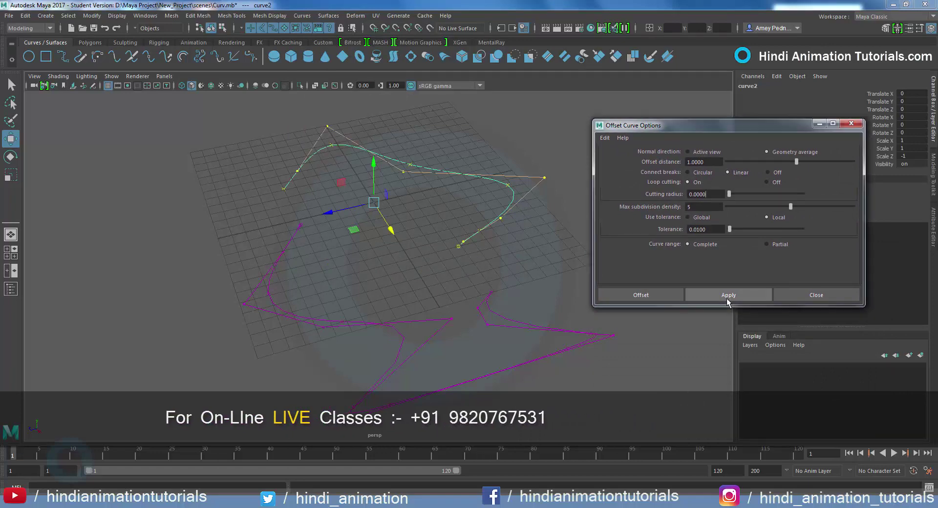
# Step: Create a second offset copy of the upper curve at distance -2
pyautogui.click(467, 165)
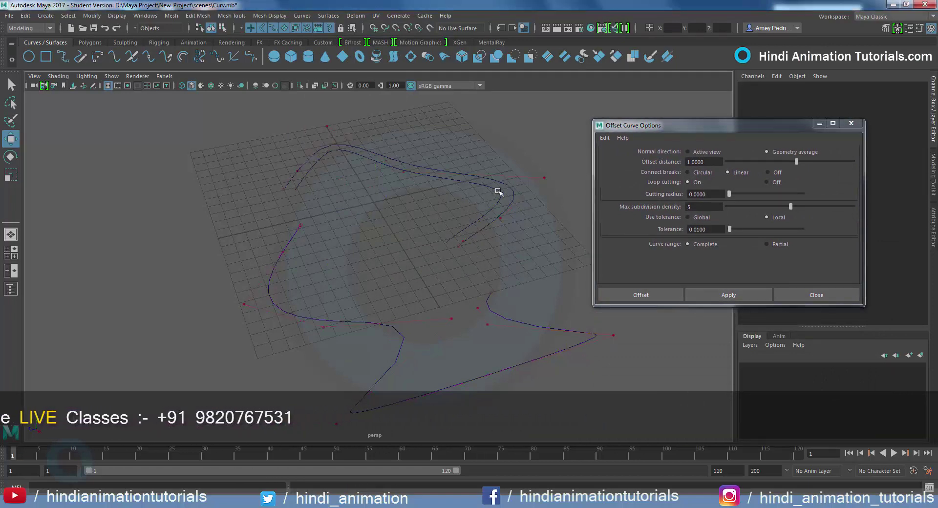
pyautogui.click(498, 192)
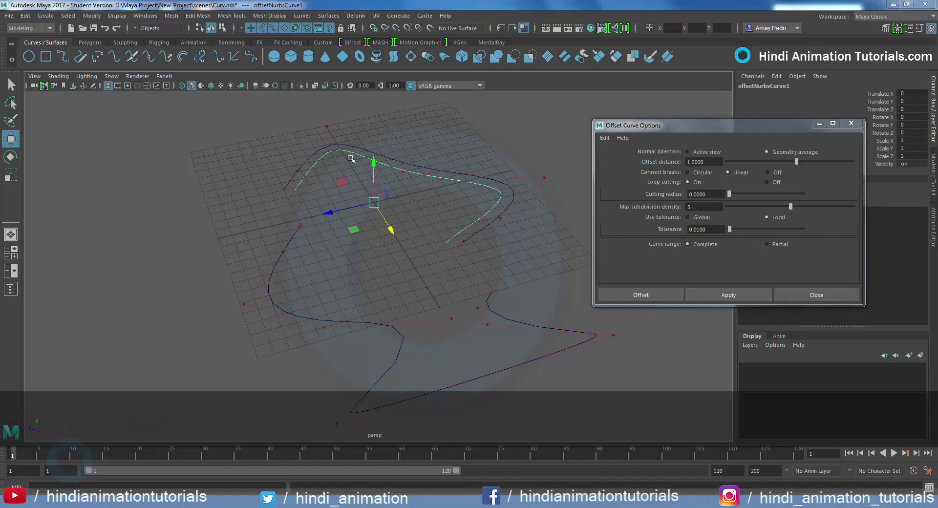
pyautogui.click(509, 198)
pyautogui.moveTo(711, 163); pyautogui.dragTo(636, 162)
pyautogui.write('-2')
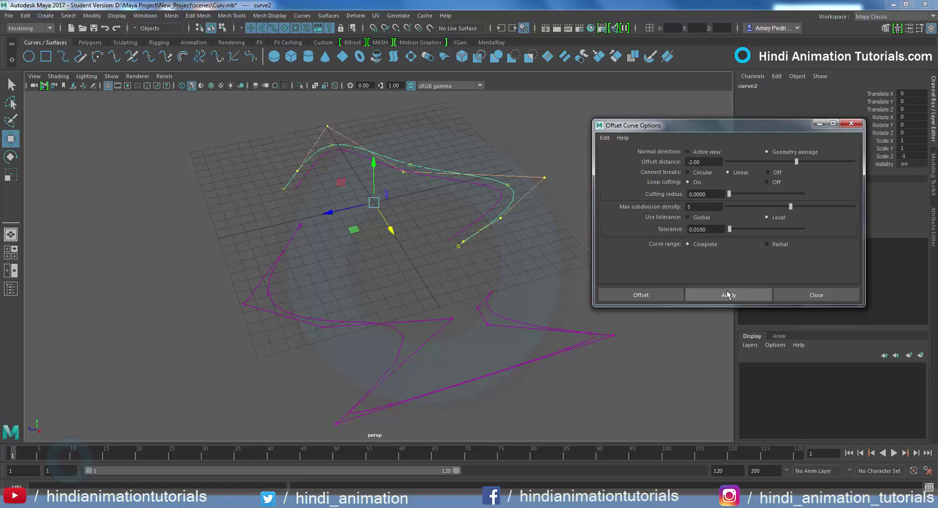
pyautogui.click(725, 293)
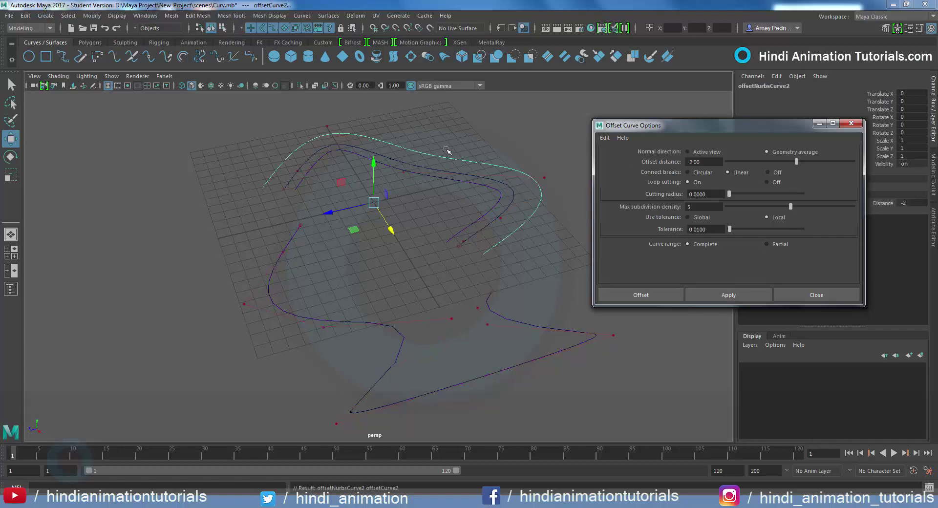
# Step: Remove the large lower curve from the scene
pyautogui.click(448, 169)
pyautogui.click(427, 166)
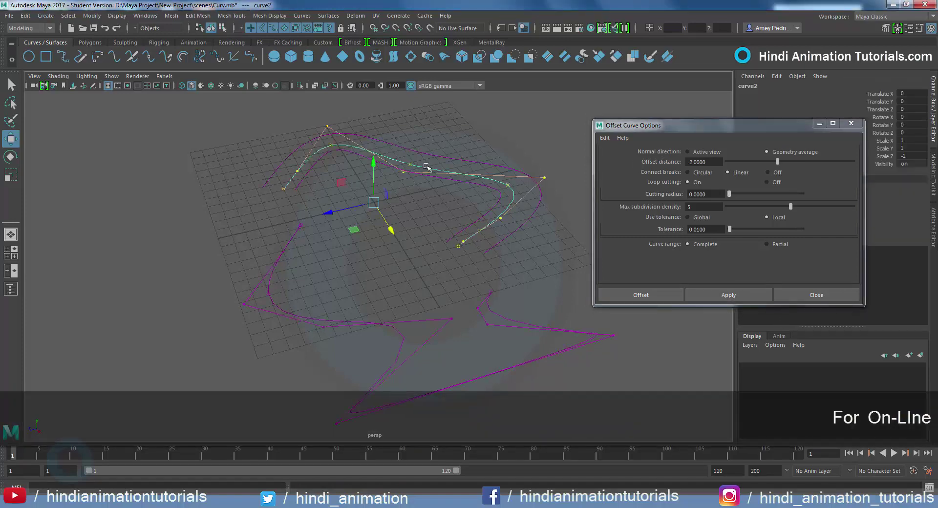
pyautogui.click(436, 156)
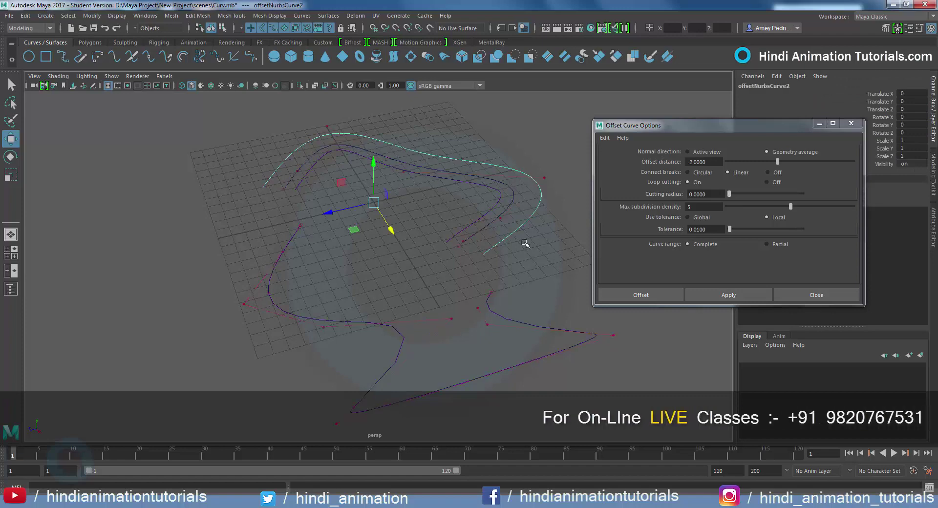
pyautogui.scroll(2, 410, 319)
pyautogui.click(405, 355)
pyautogui.hotkey('ctrl', 'z')
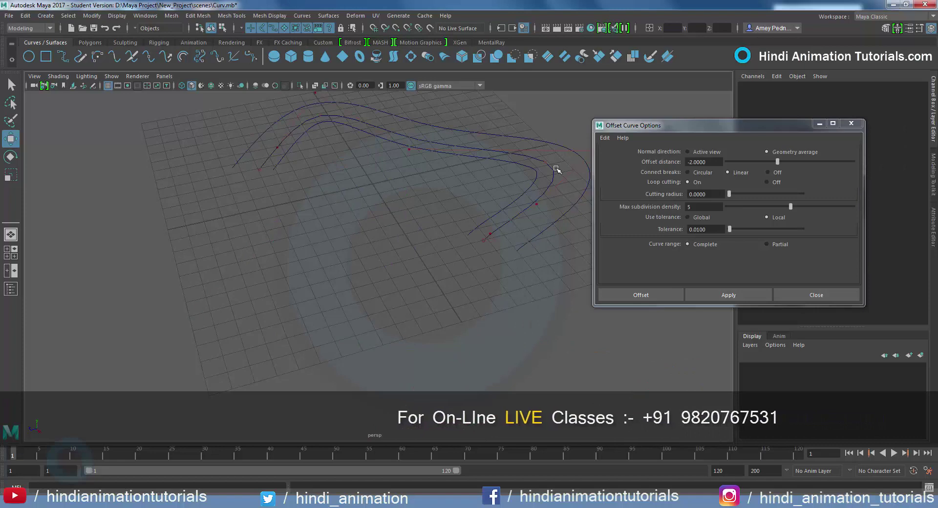
# Step: Test-move the original curve down and right, then undo the move
pyautogui.moveTo(379, 198); pyautogui.dragTo(422, 226)
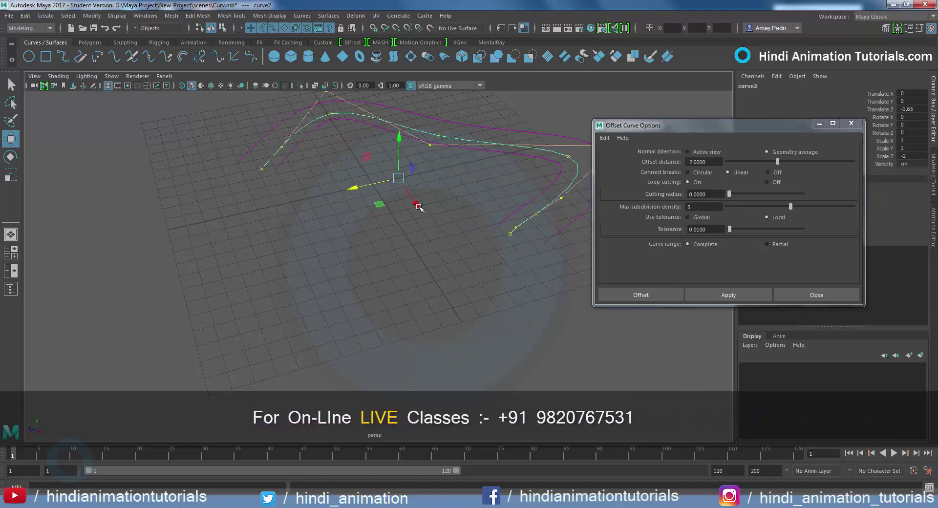
pyautogui.scroll(-2, 416, 244)
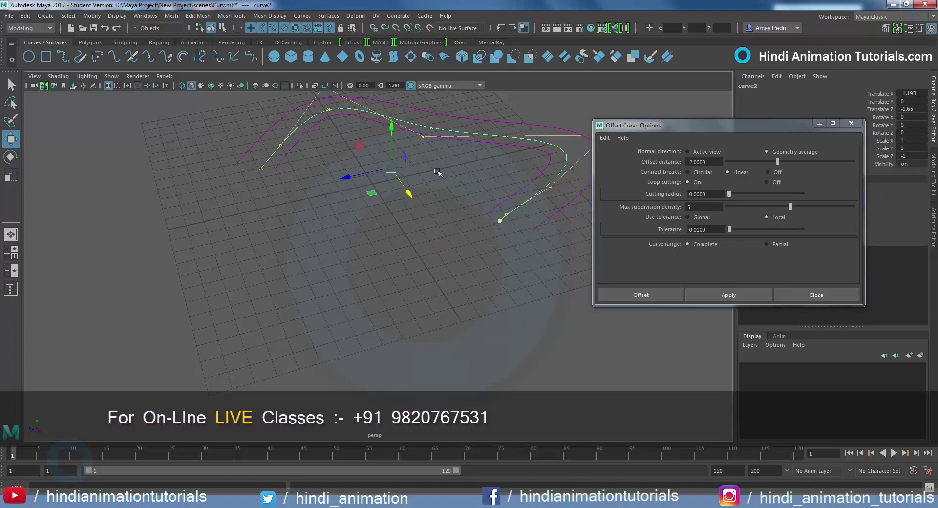
pyautogui.hotkey('ctrl', 'z')
pyautogui.press('g')
# Step: Raise curve2's left and right end control vertices, then return to Object Mode
pyautogui.rightClick(463, 253)
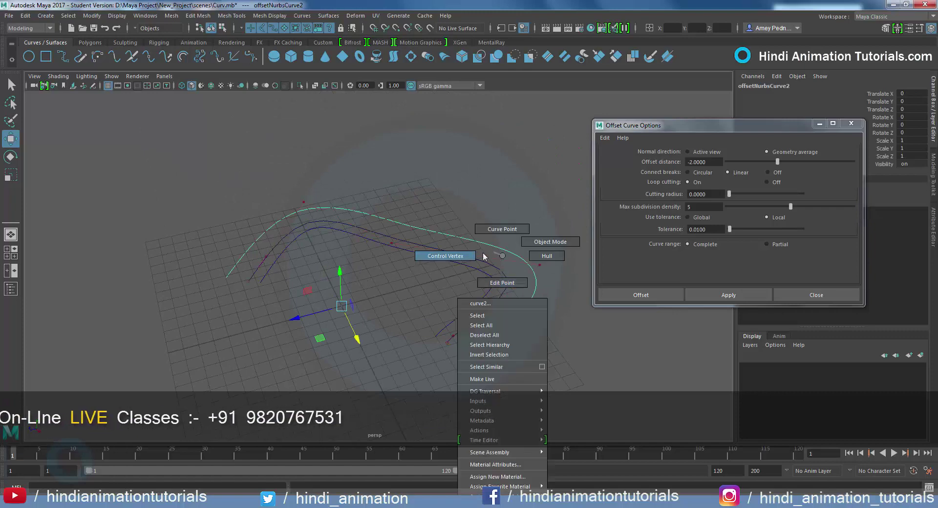
pyautogui.click(539, 264)
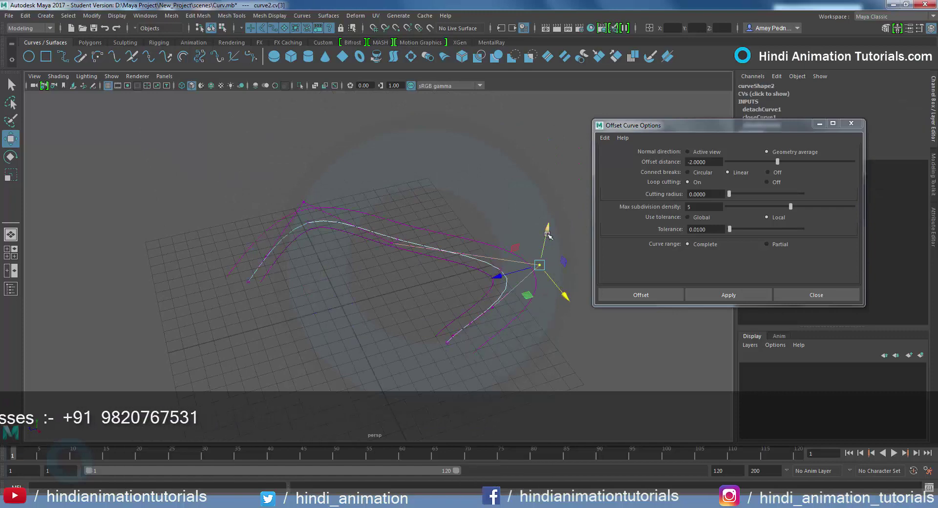
pyautogui.moveTo(547, 236); pyautogui.dragTo(555, 230)
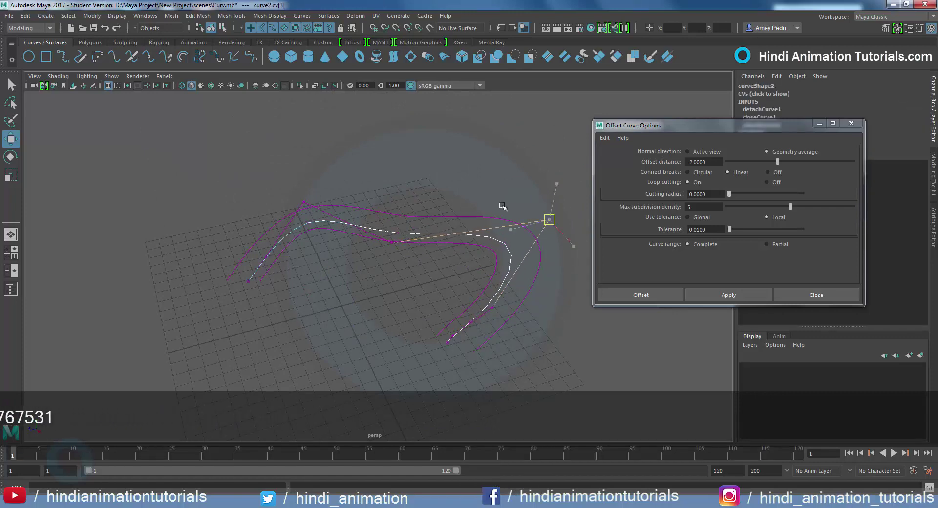
pyautogui.click(312, 200)
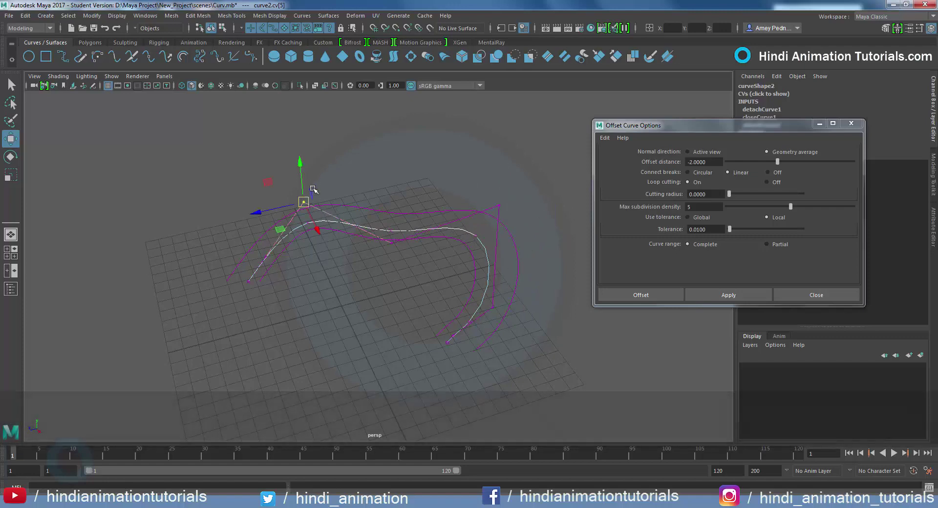
pyautogui.moveTo(312, 201); pyautogui.dragTo(335, 153)
pyautogui.click(457, 303)
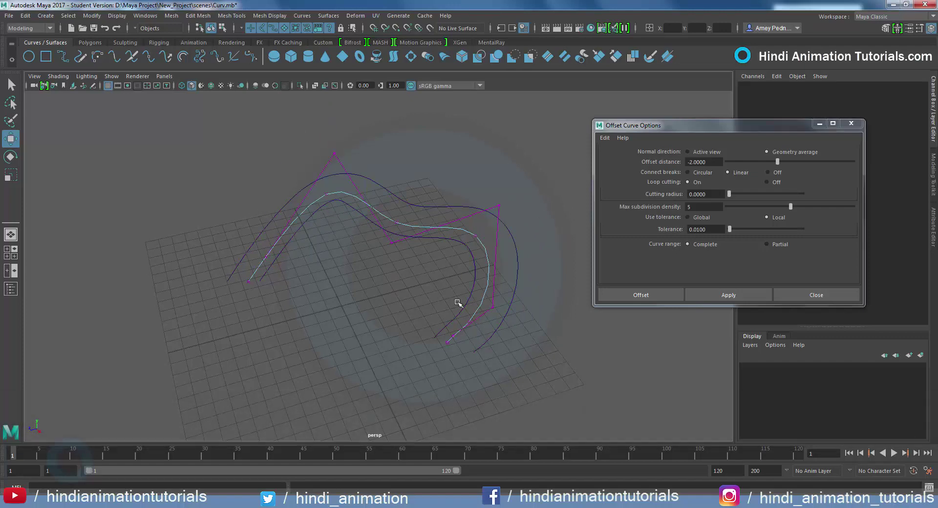
pyautogui.rightClick(485, 258)
pyautogui.click(532, 242)
pyautogui.click(534, 281)
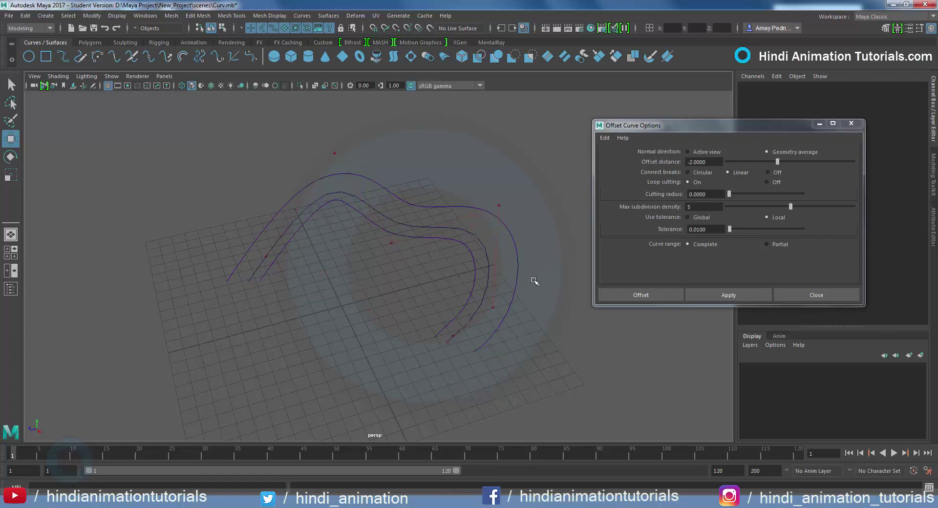